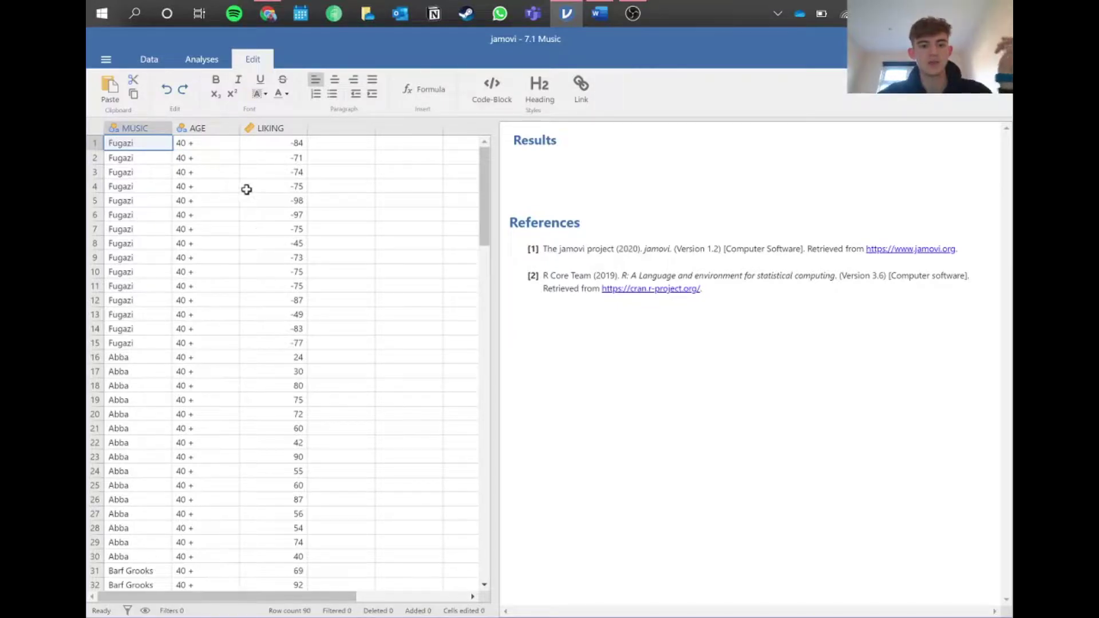
Look through the MUSIC, AGE and LIKING data rows and start a new ANOVA analysis.
scroll(230, 406, "down", 1)
scroll(231, 406, "down", 10)
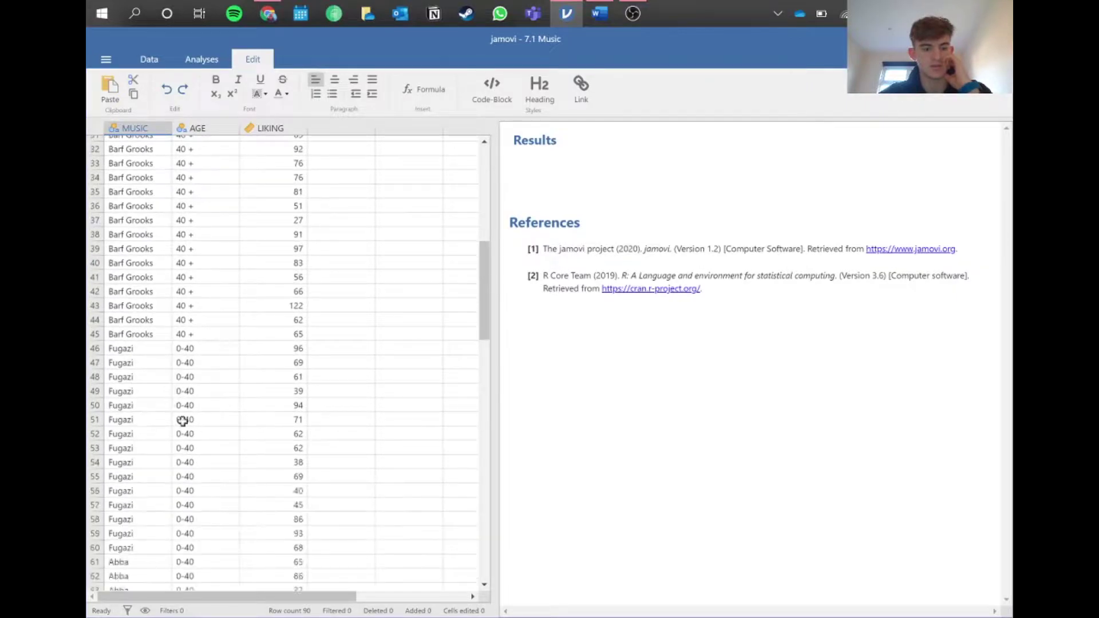
scroll(275, 348, "up", 10)
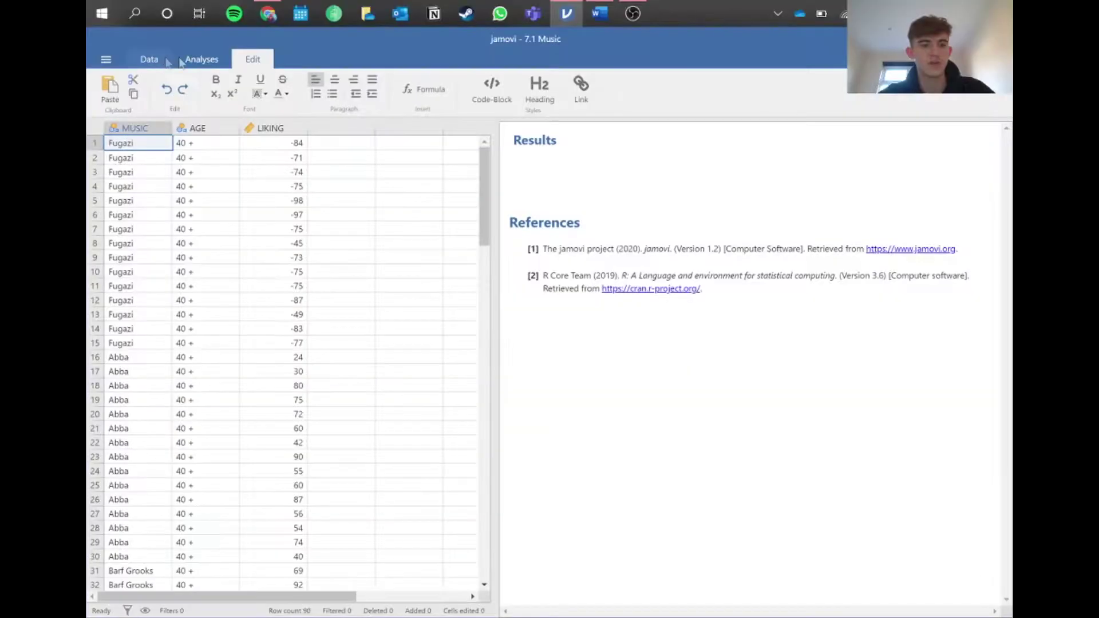
left_click(149, 59)
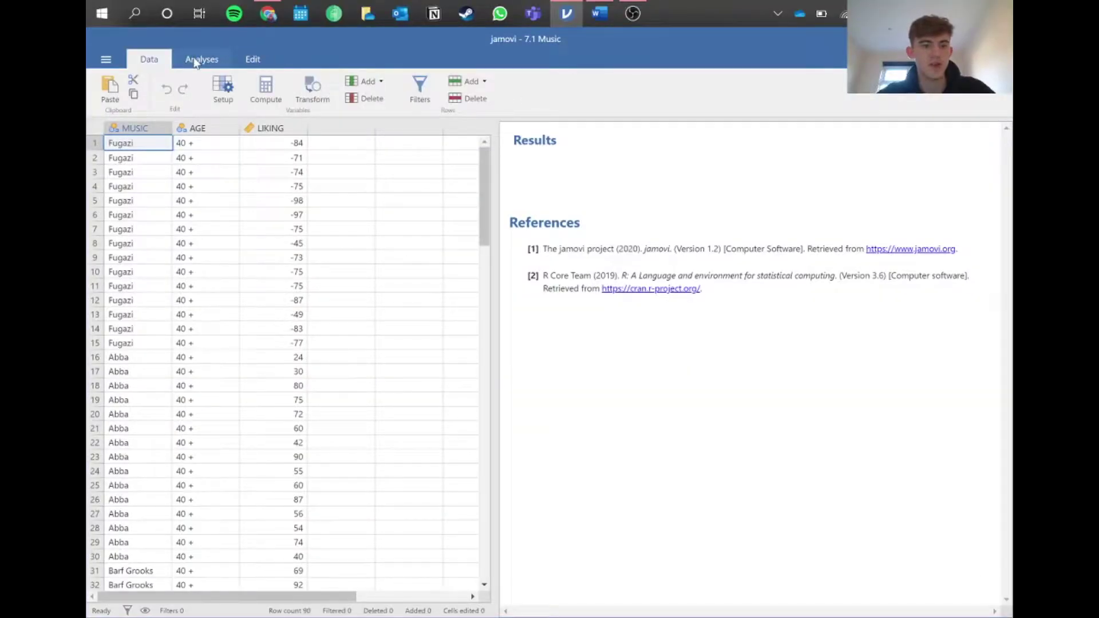
left_click(195, 61)
left_click(223, 101)
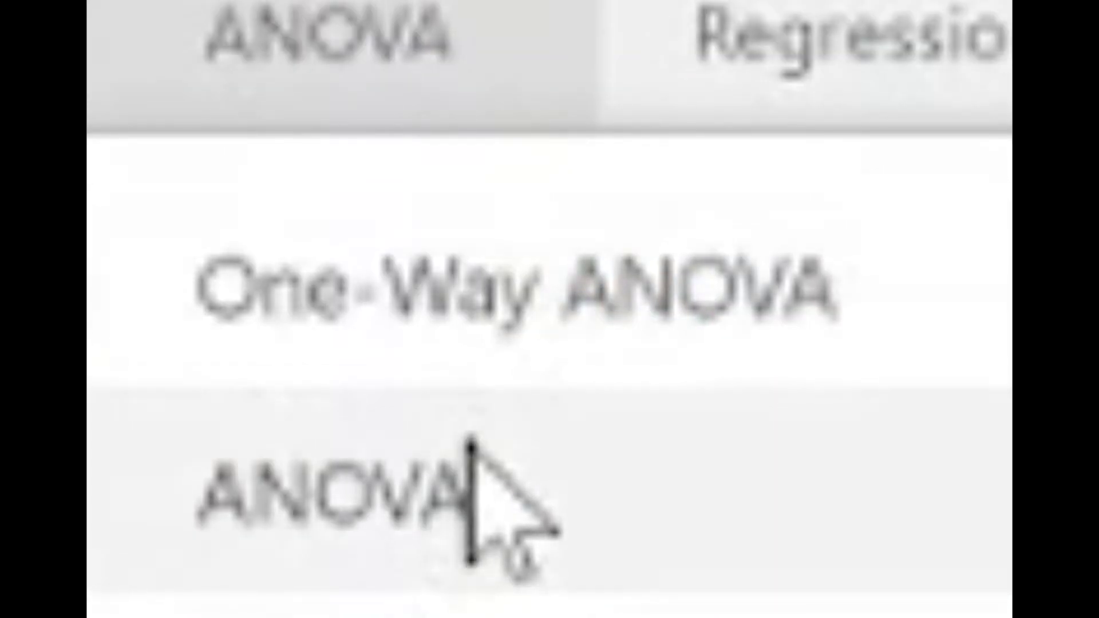
left_click(473, 452)
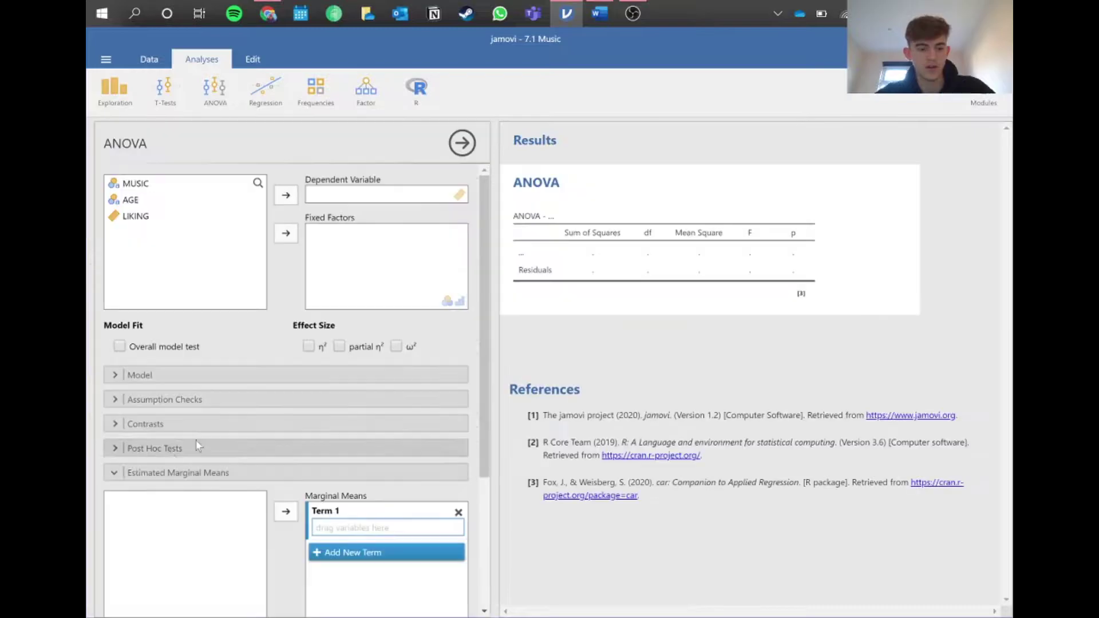
Assign LIKING as the ANOVA's dependent variable and MUSIC and AGE as its fixed factors.
left_click(162, 217)
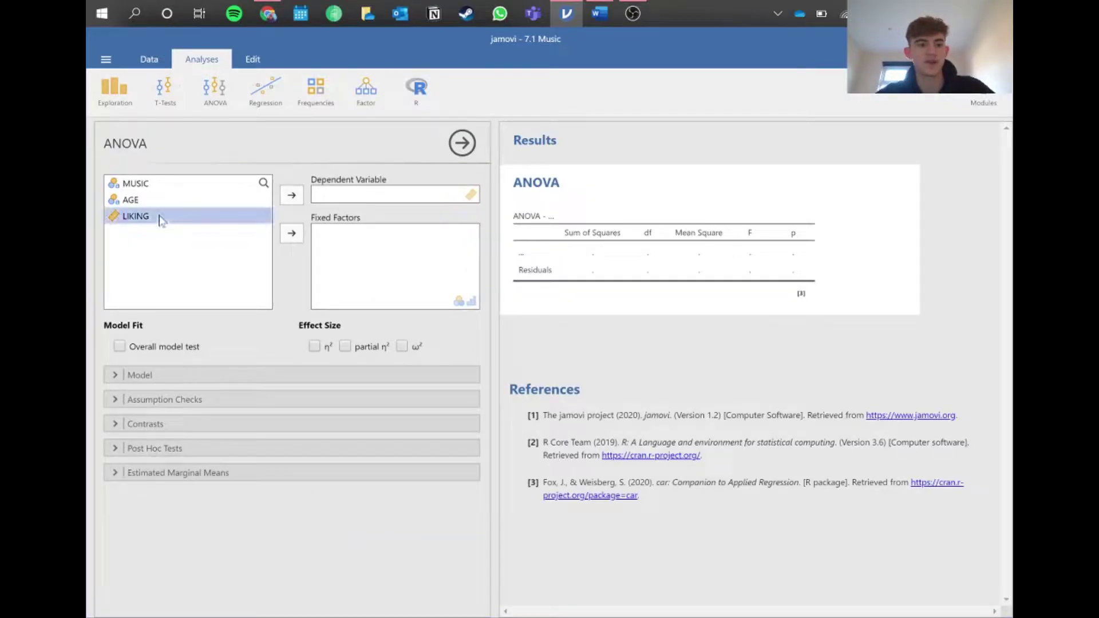
left_click(292, 195)
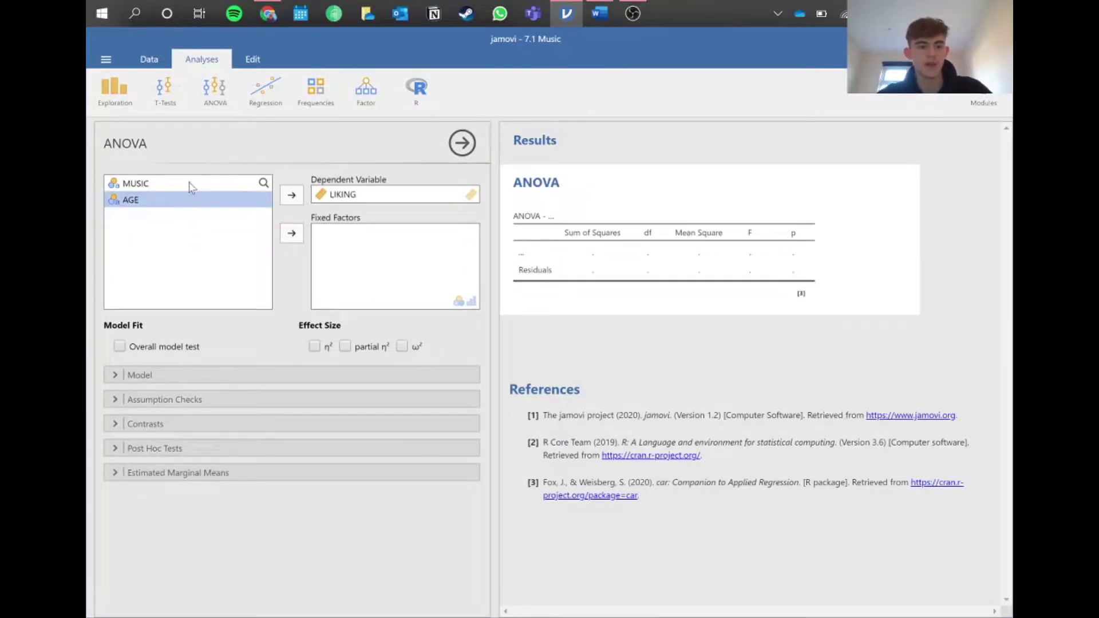
left_click(189, 182, "shift")
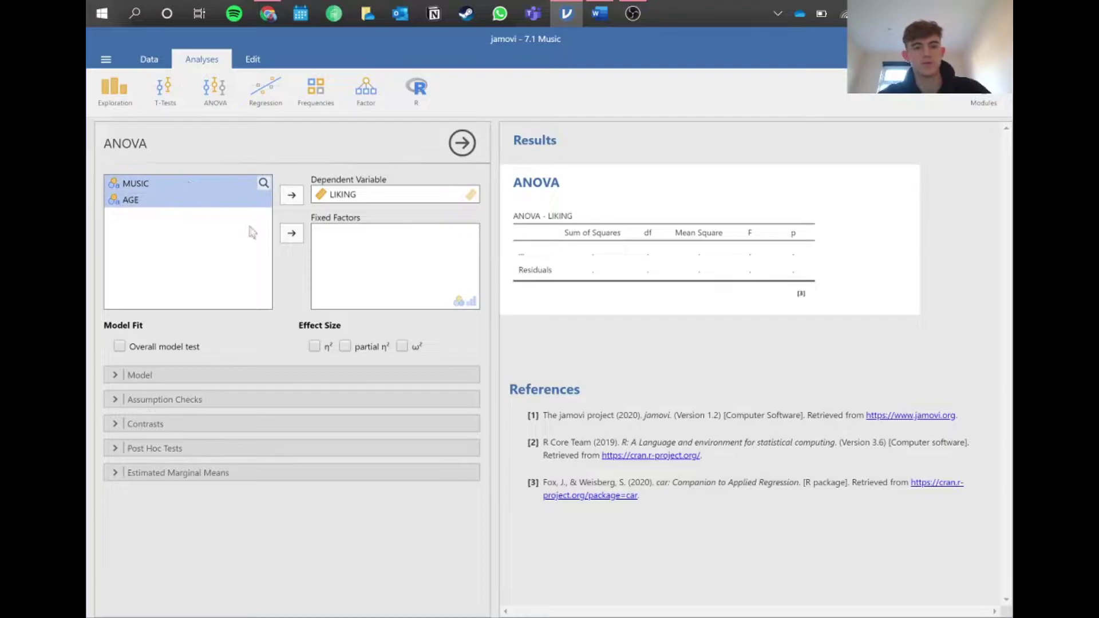
left_click(291, 236)
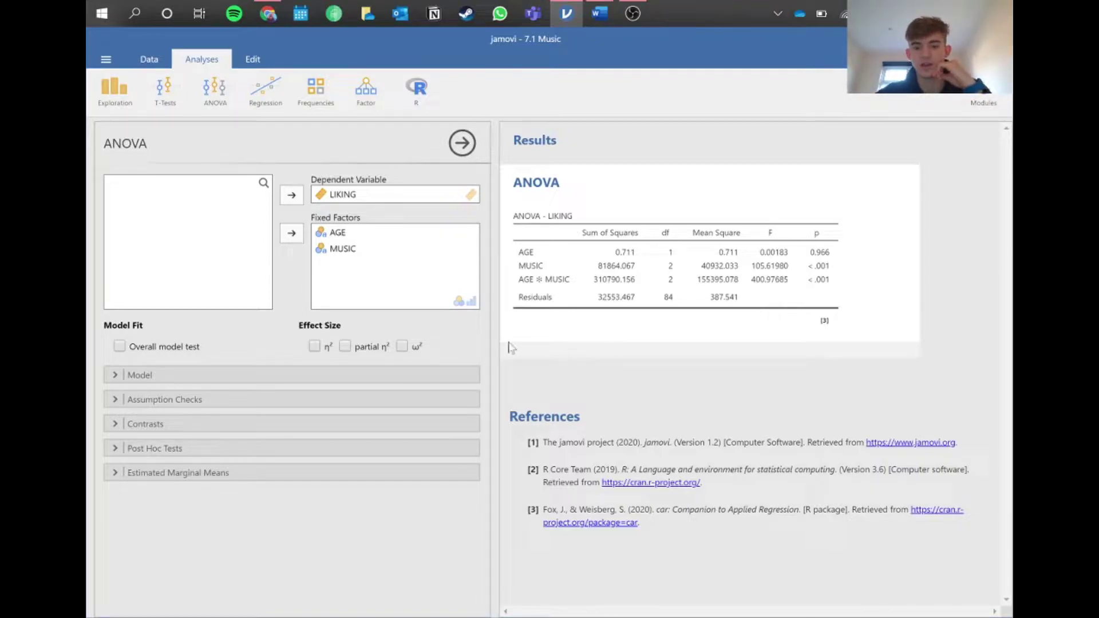
Run the homogeneity and normality tests as assumption checks, review their results, and switch both tests off again.
left_click(120, 400)
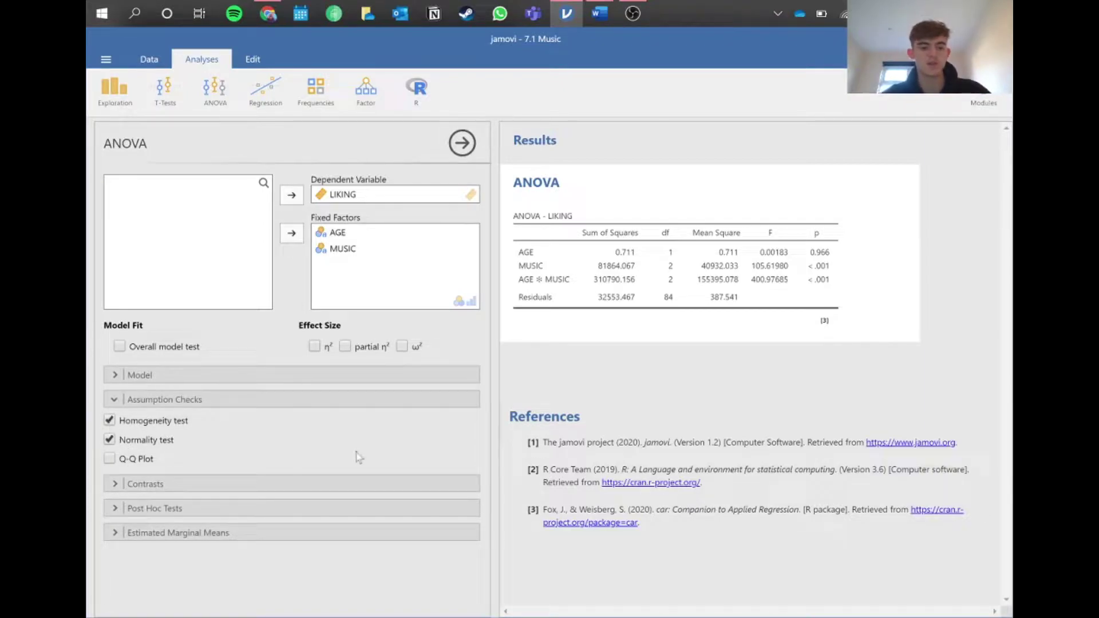
scroll(718, 410, "down", 1)
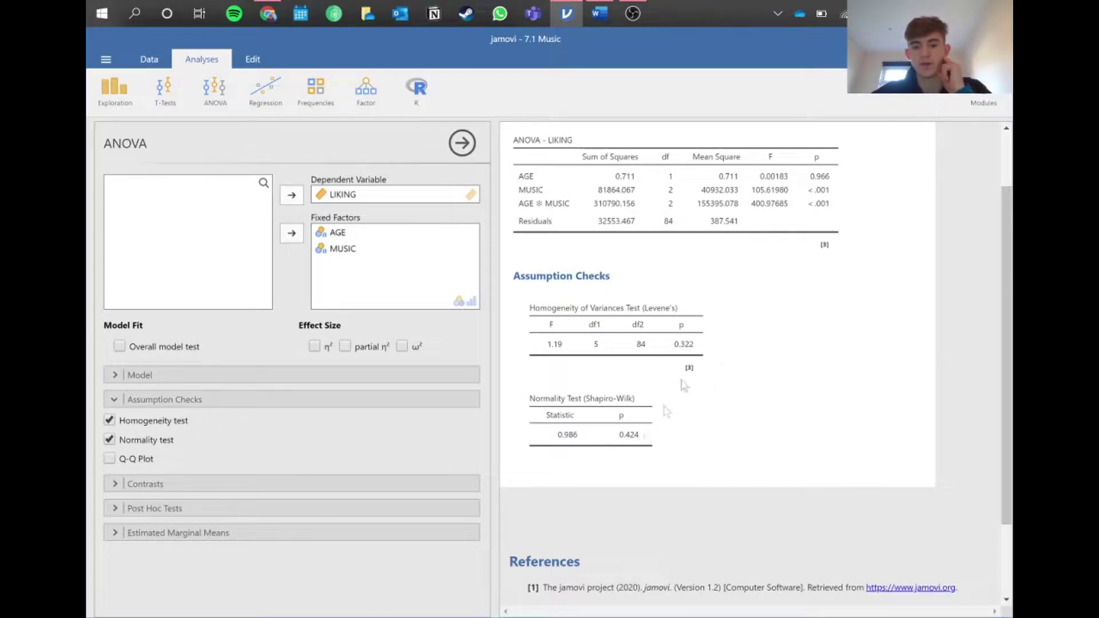
scroll(716, 350, "up", 1)
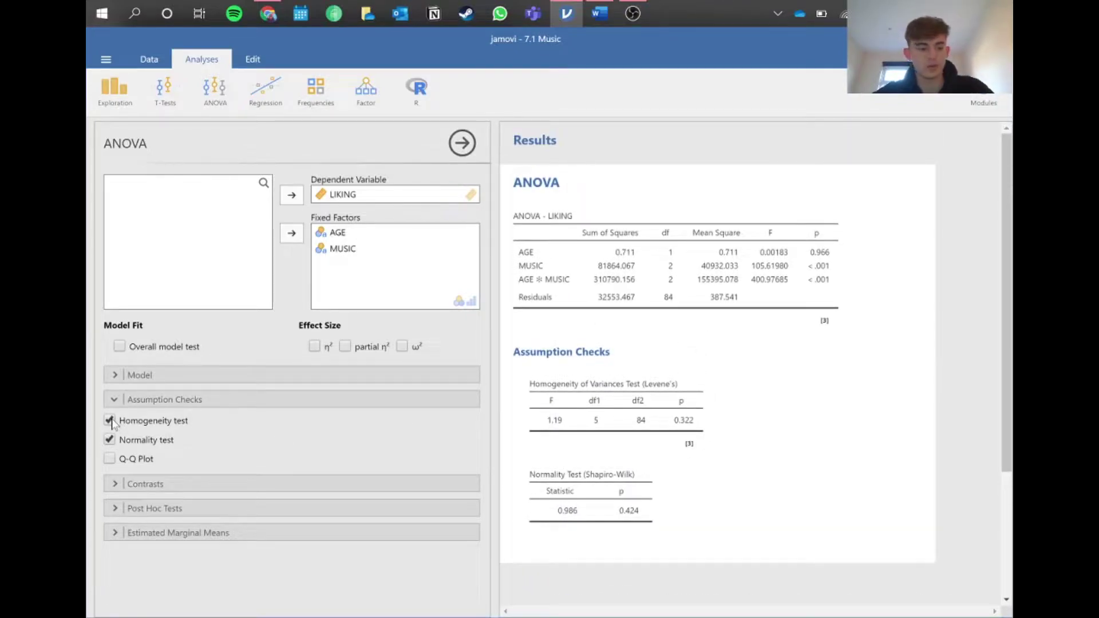
left_click(109, 440)
left_click(149, 399)
Remove all terms from the ANOVA model and add AGE, MUSIC and their interaction back.
left_click(139, 375)
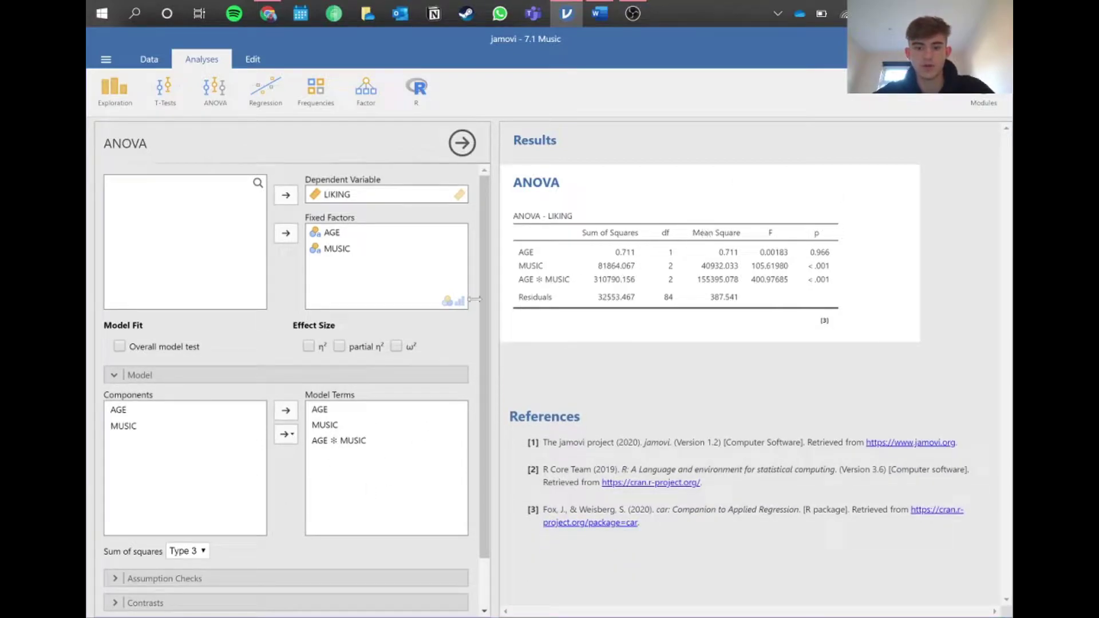
left_click(331, 410)
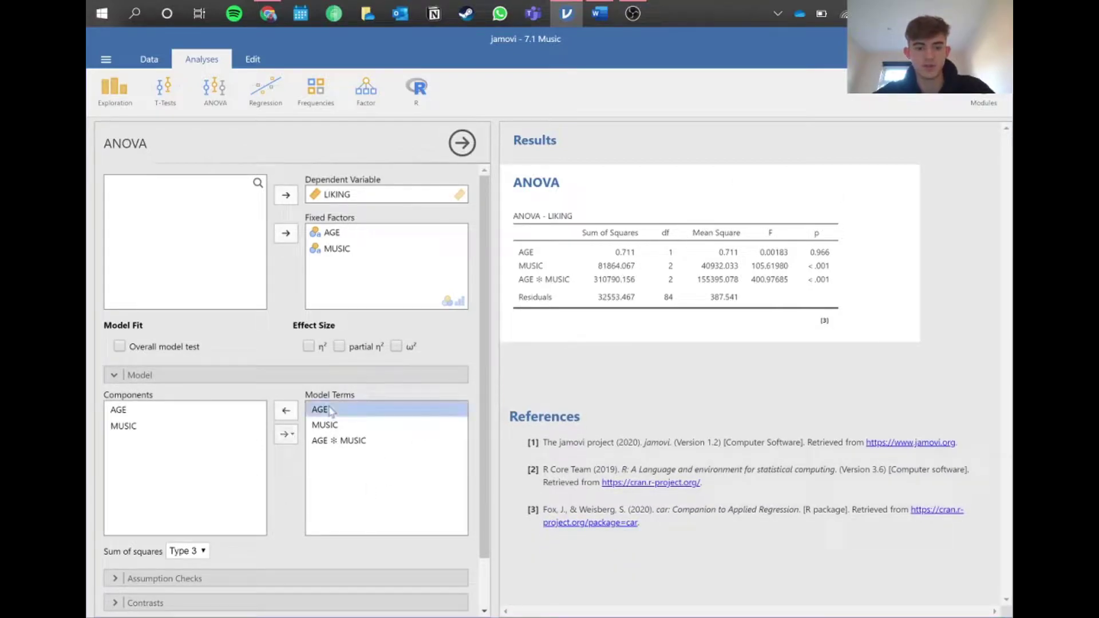
left_click(288, 418)
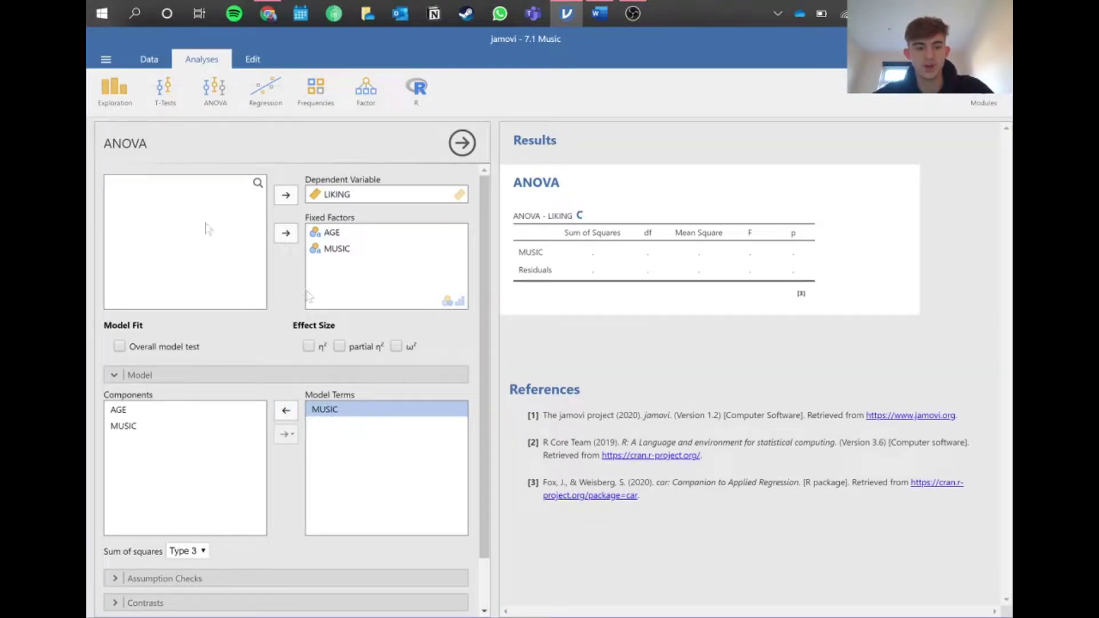
left_click(285, 410)
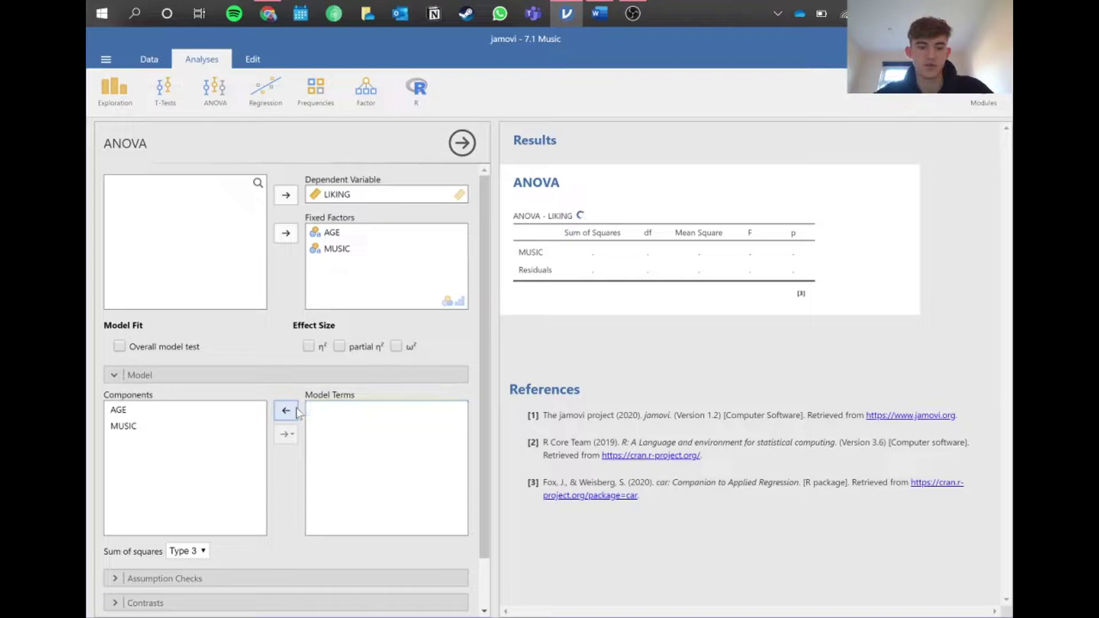
left_click(173, 413)
left_click(151, 428, "shift")
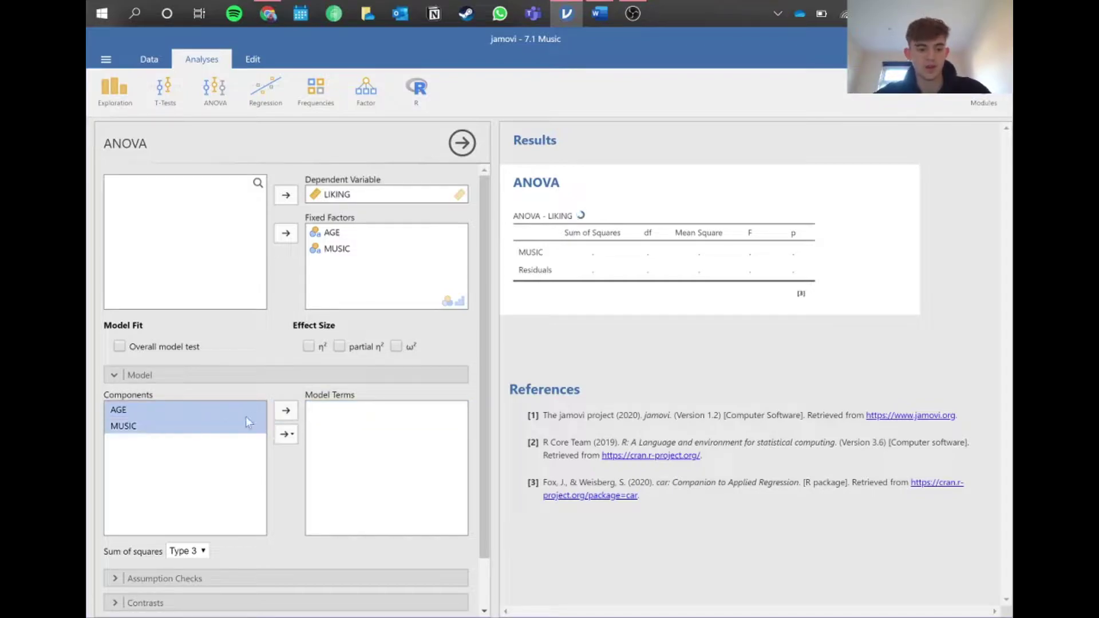
left_click(286, 410)
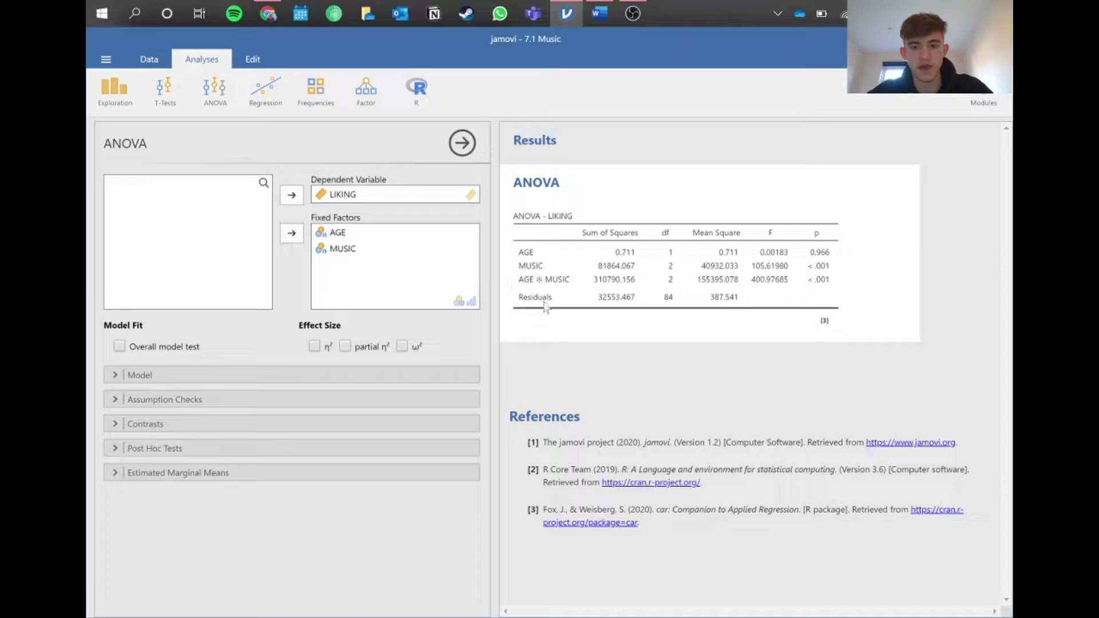
Add AGE and MUSIC together to Term 1 of the estimated marginal means to plot their interaction.
left_click(126, 473)
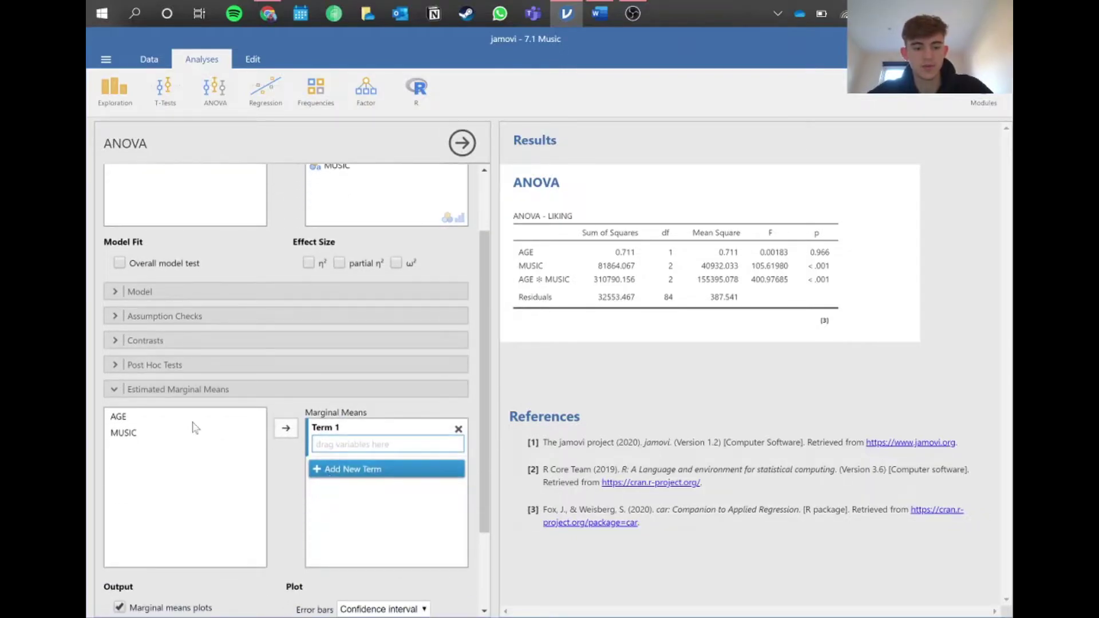
left_click(140, 438, "shift")
left_click(286, 429)
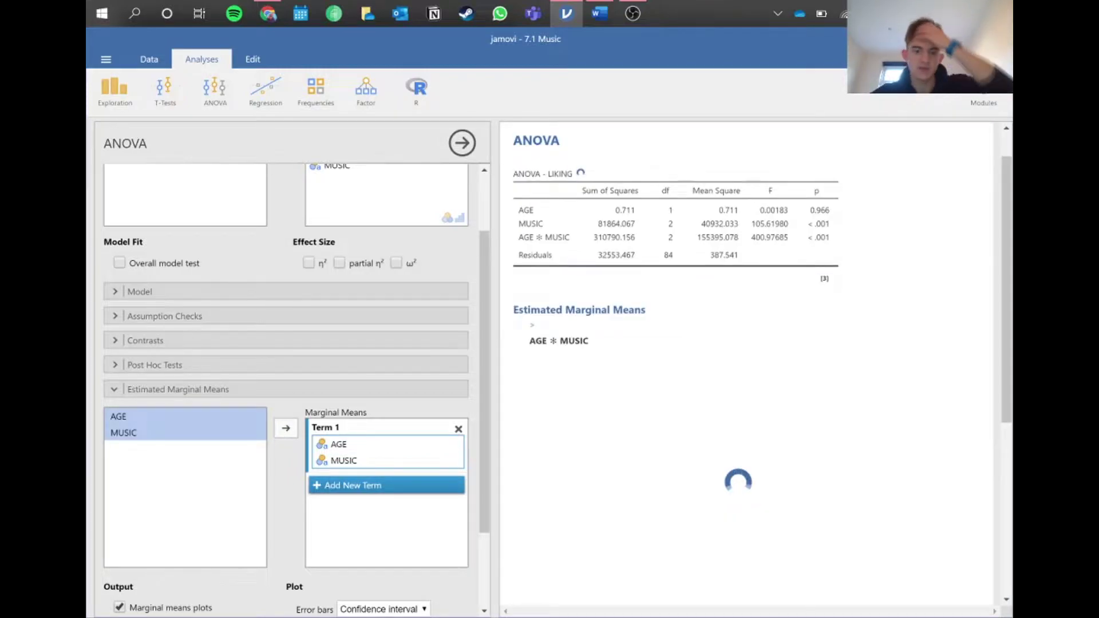
Examine the AGE ✻ MUSIC marginal means plot against the main effects and interaction in the ANOVA table.
scroll(690, 343, "down", 3)
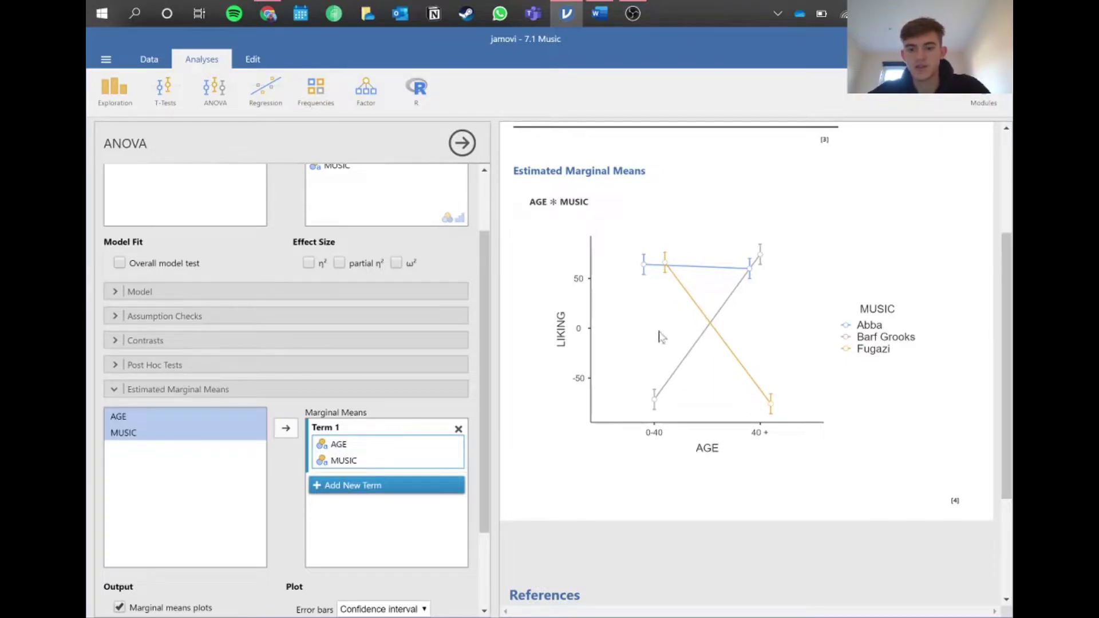
scroll(646, 304, "up", 1)
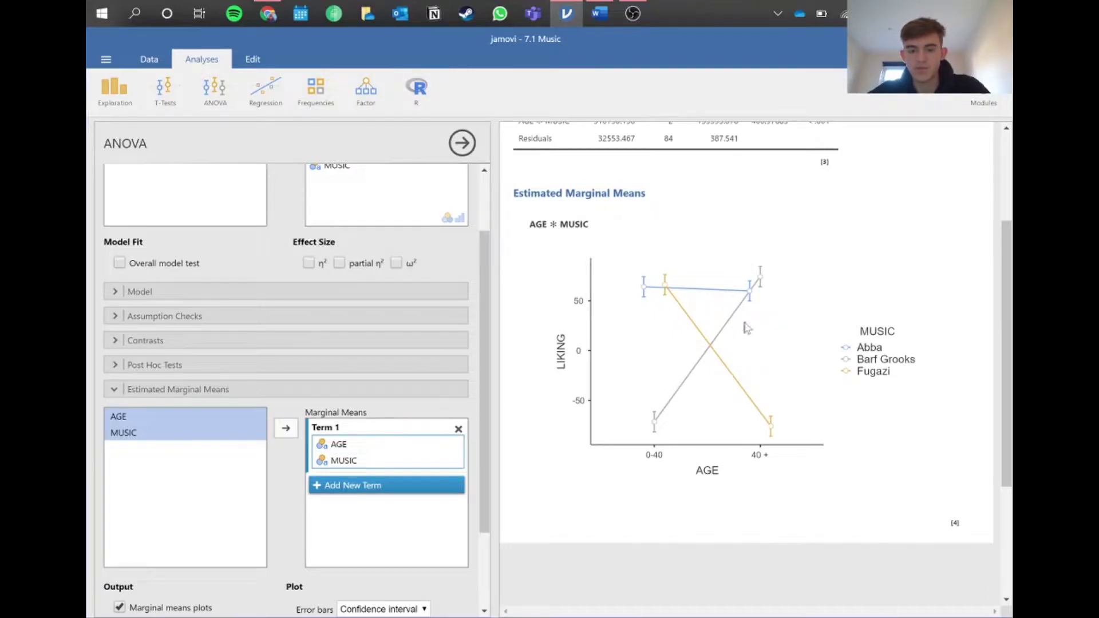
scroll(664, 308, "up", 3)
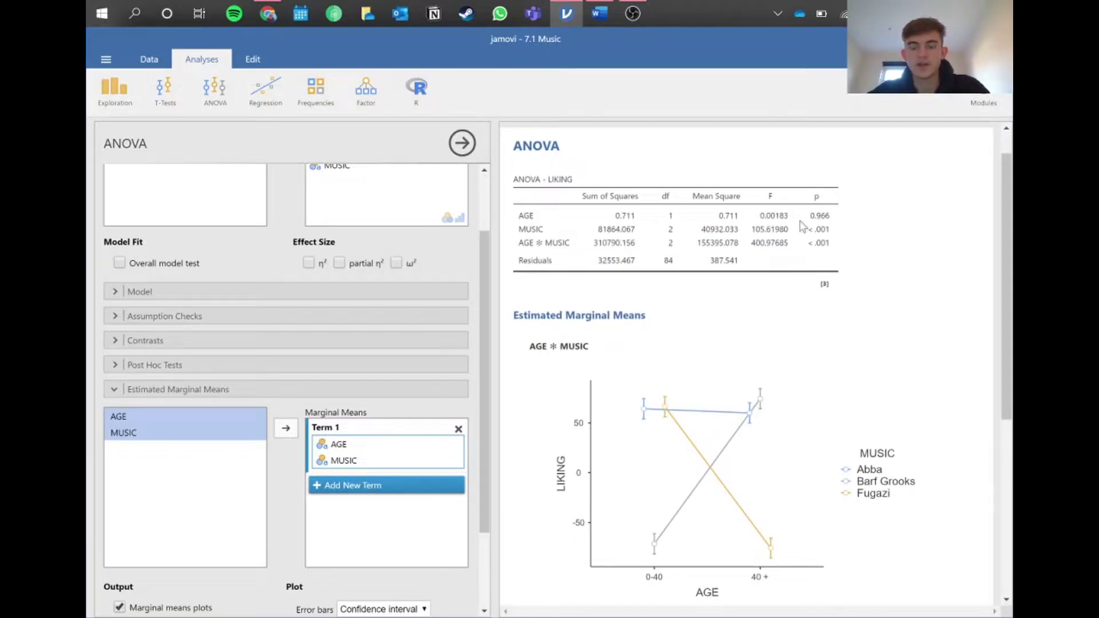
scroll(691, 410, "down", 1)
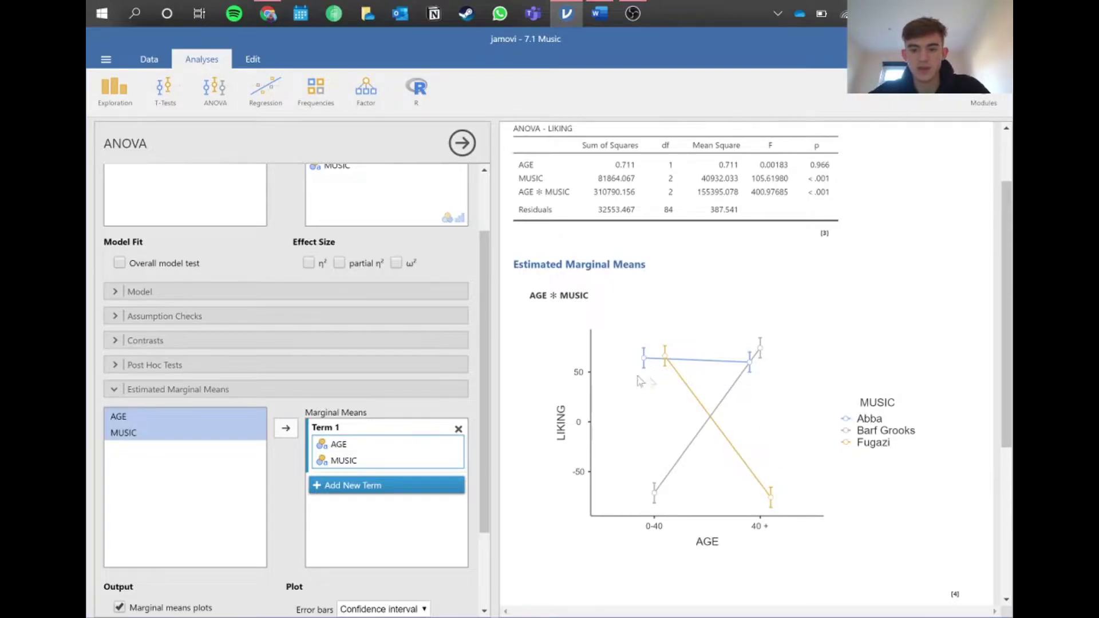
scroll(805, 349, "up", 1)
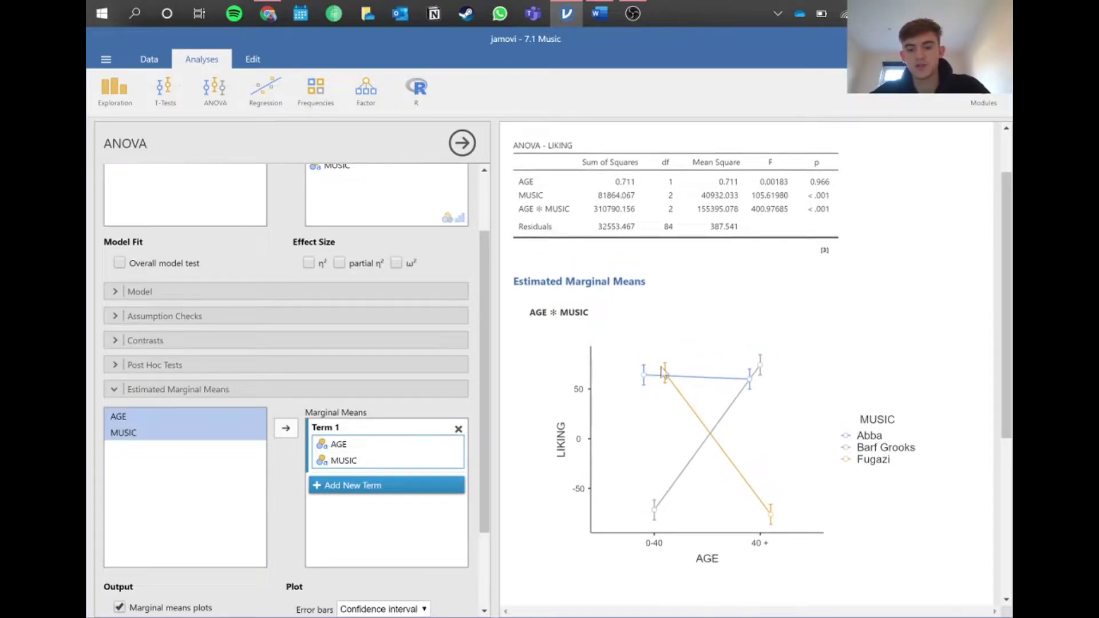
scroll(644, 309, "up", 1)
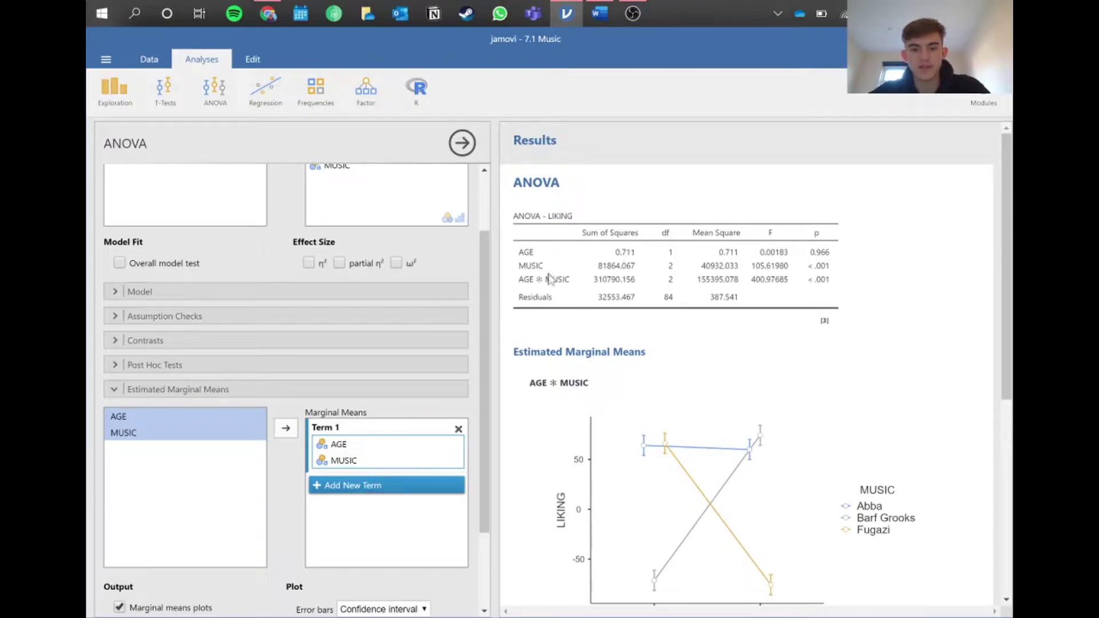
scroll(788, 366, "down", 1)
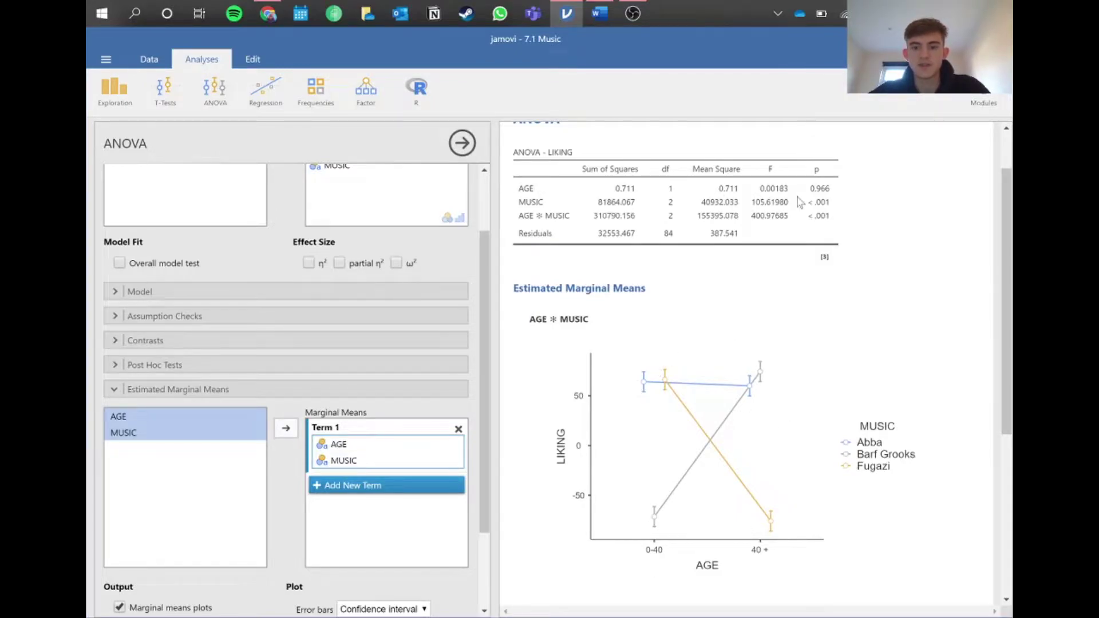
scroll(800, 202, "up", 1)
Add post hoc tests for AGE, MUSIC and AGE ✻ MUSIC, and review the comparison tables.
left_click(115, 390)
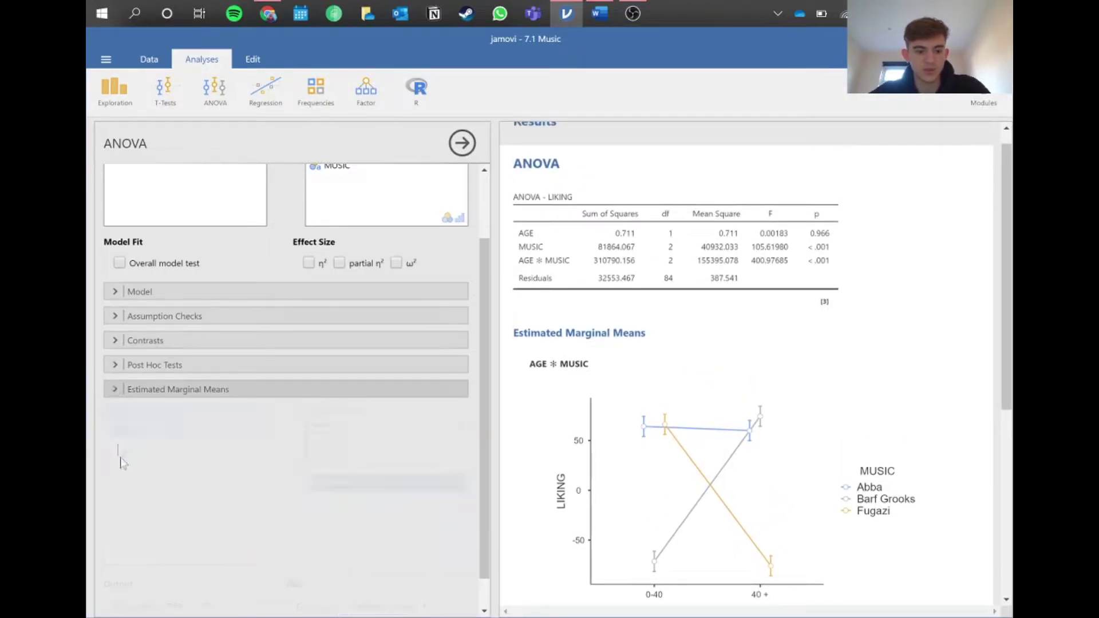
left_click(166, 448)
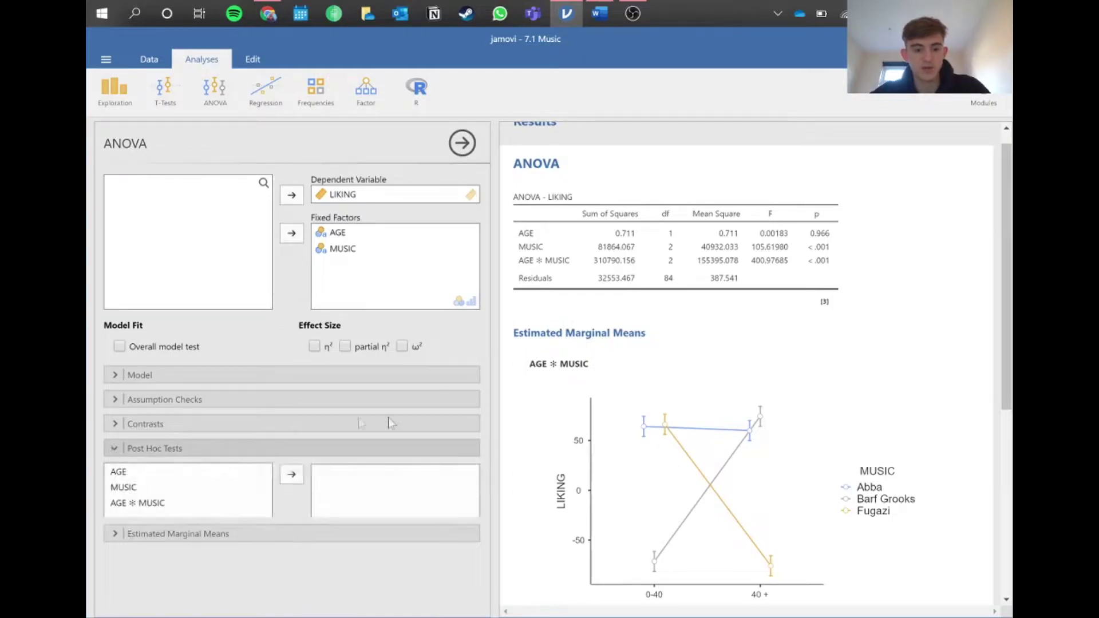
left_click(172, 477)
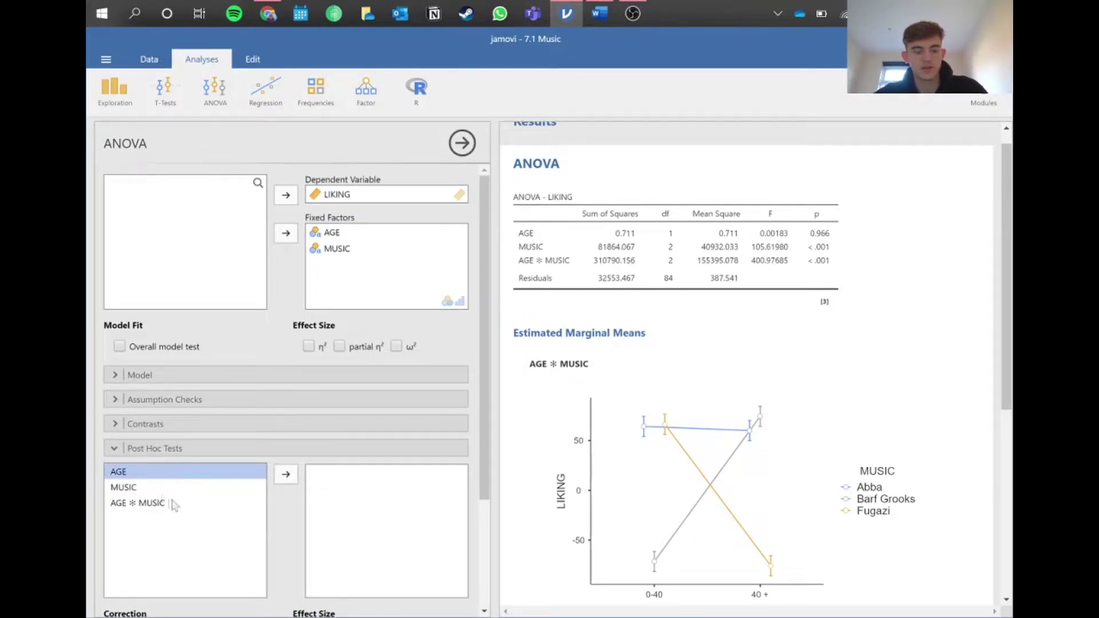
left_click(164, 502)
left_click(204, 478)
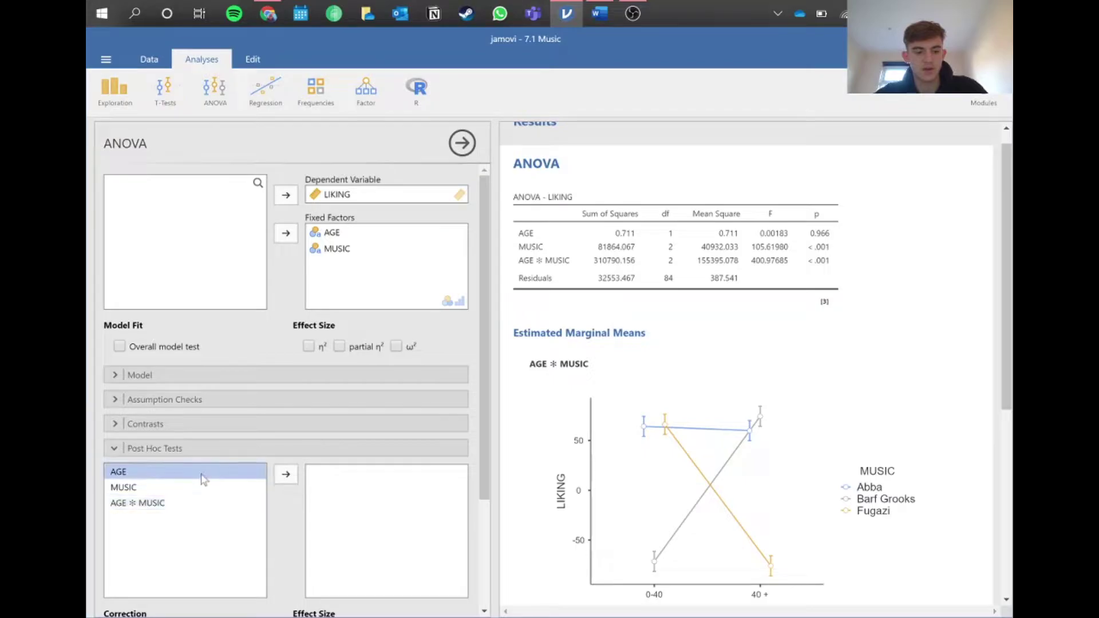
left_click(173, 504, "shift")
left_click(285, 474)
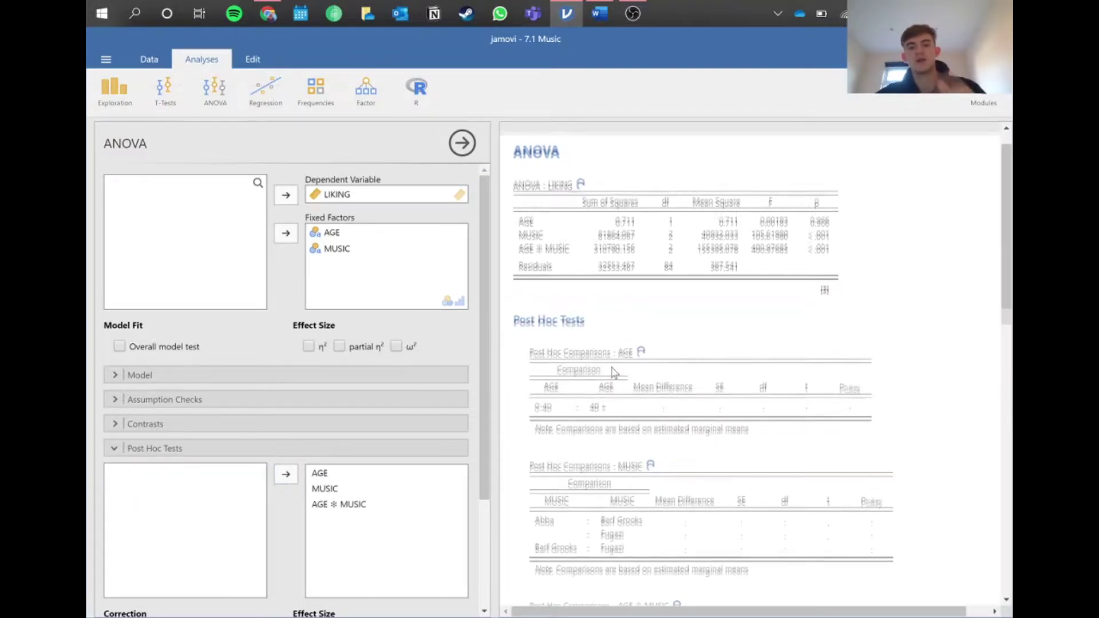
scroll(595, 355, "down", 1)
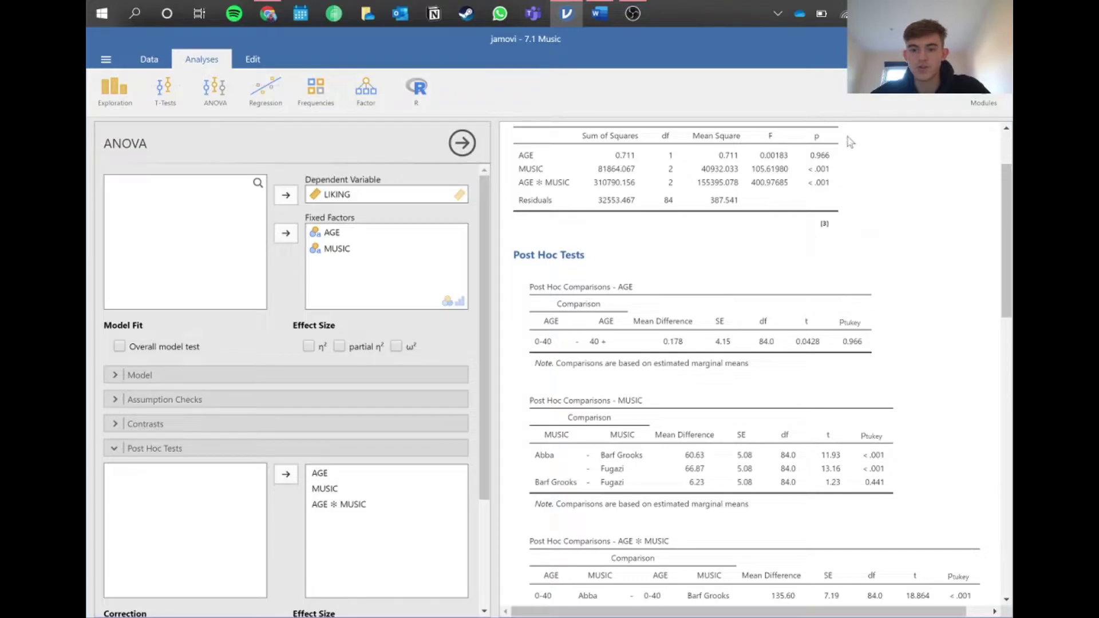
scroll(842, 369, "down", 2)
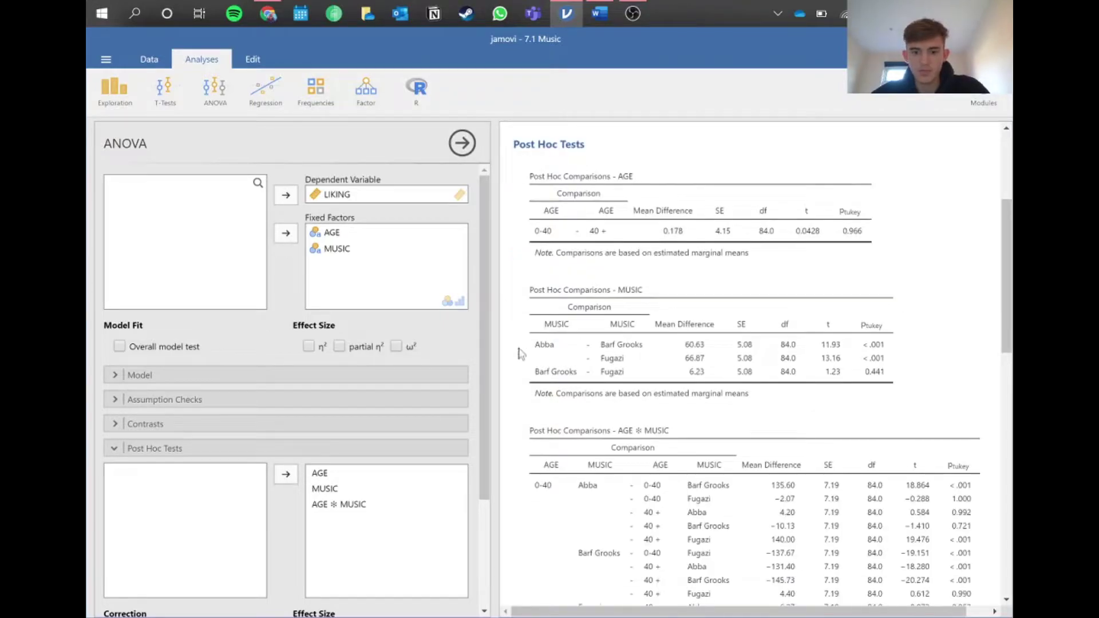
scroll(372, 441, "down", 2)
scroll(738, 346, "down", 1)
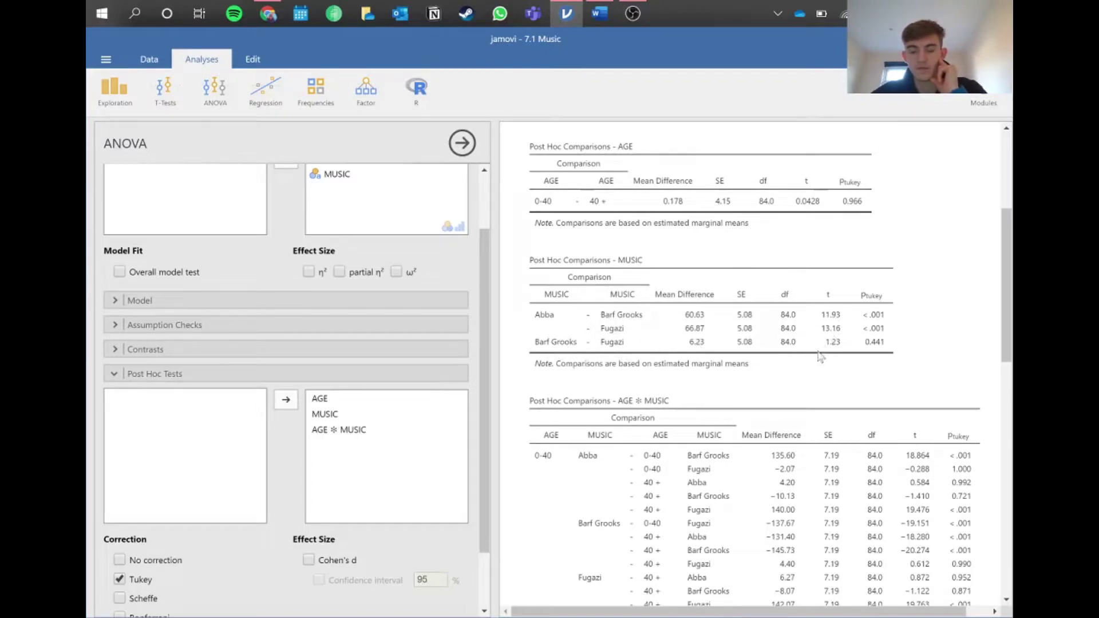
Compare the MUSIC and AGE ✻ MUSIC post hoc comparisons with the marginal means plot and the ANOVA table.
scroll(717, 507, "down", 10)
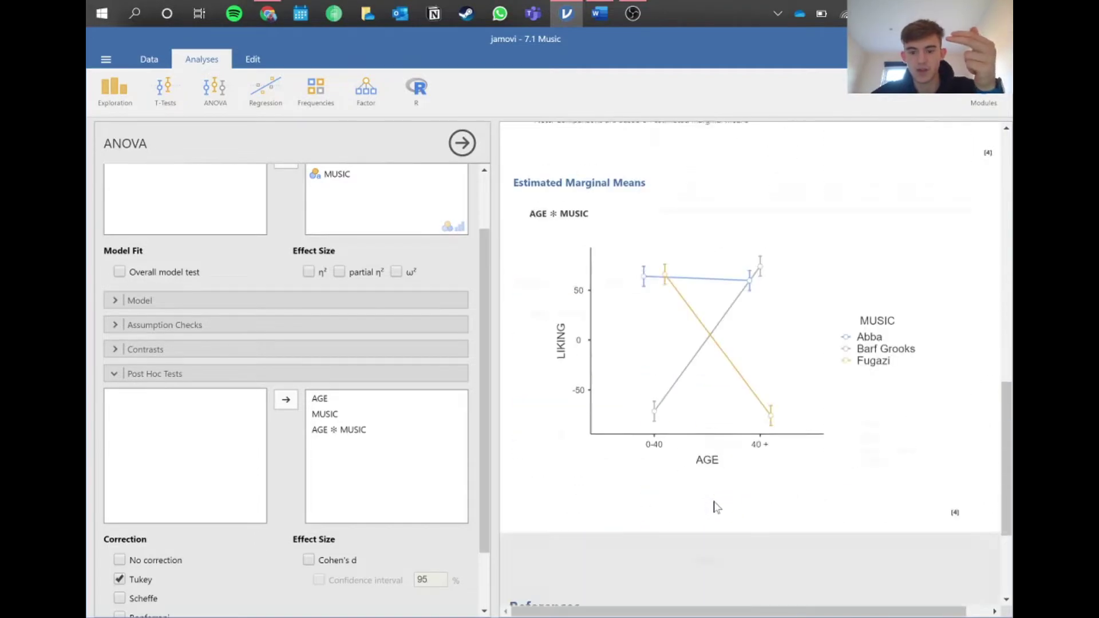
scroll(768, 360, "up", 3)
scroll(767, 360, "up", 10)
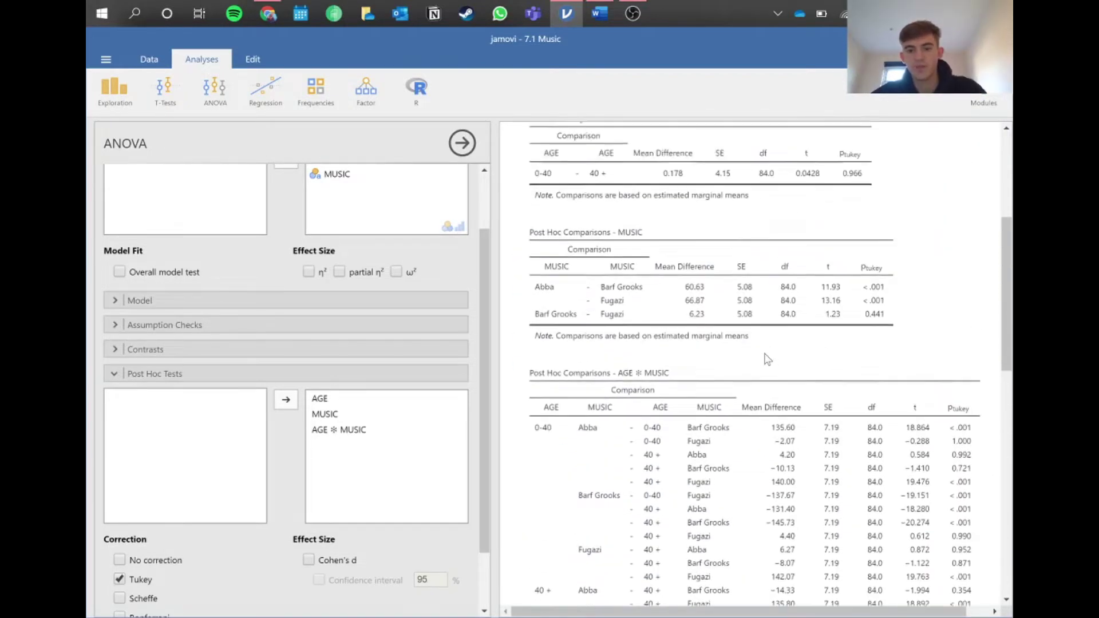
scroll(792, 397, "down", 4)
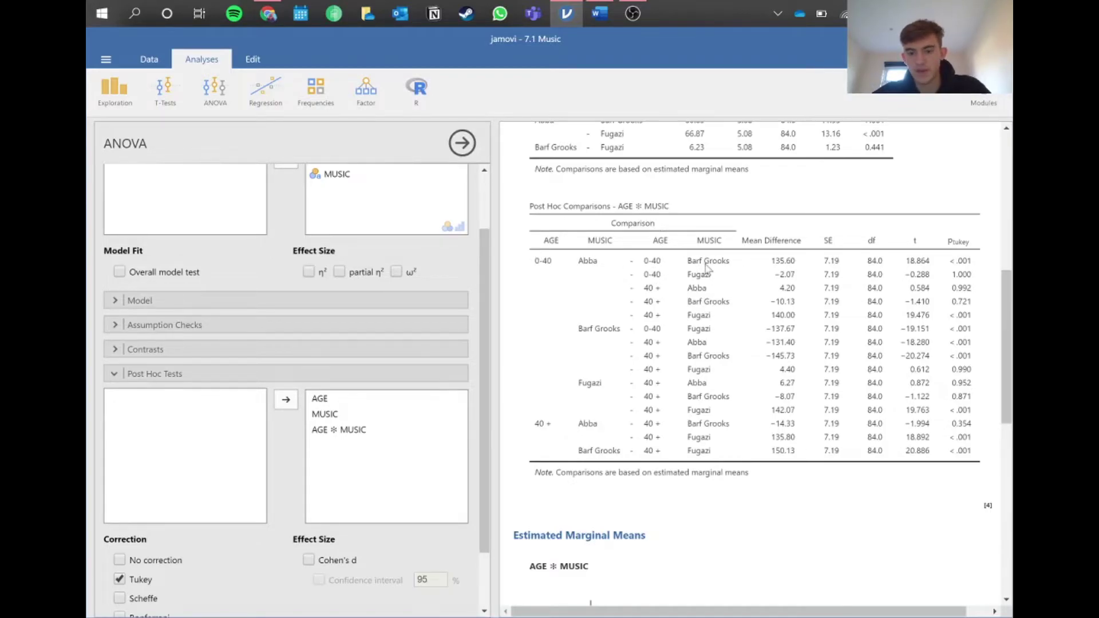
scroll(604, 269, "up", 1)
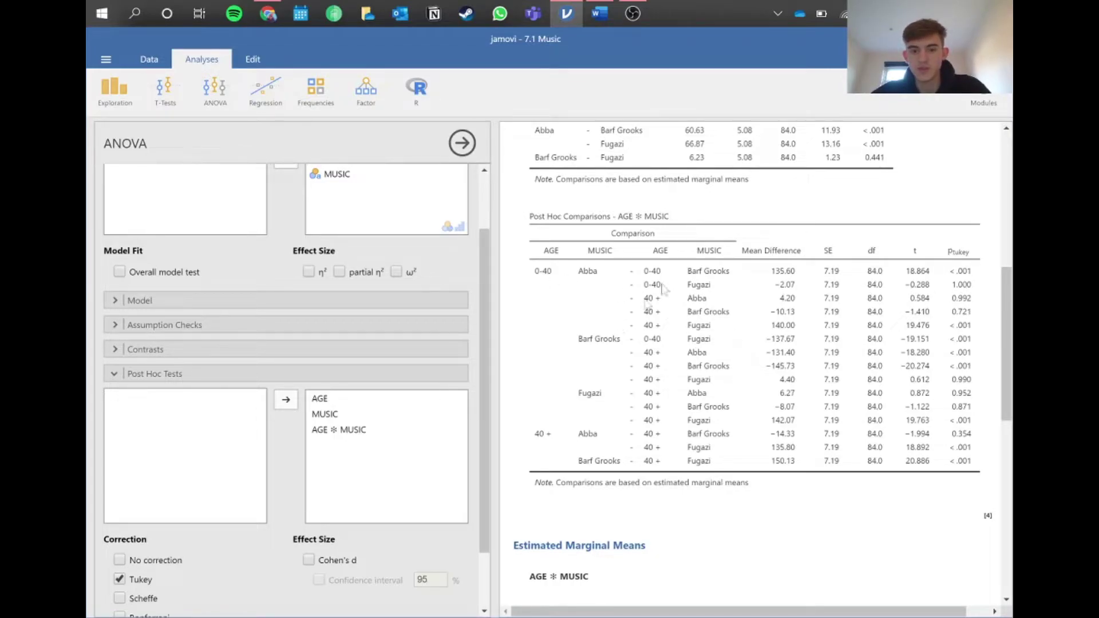
scroll(744, 283, "up", 3)
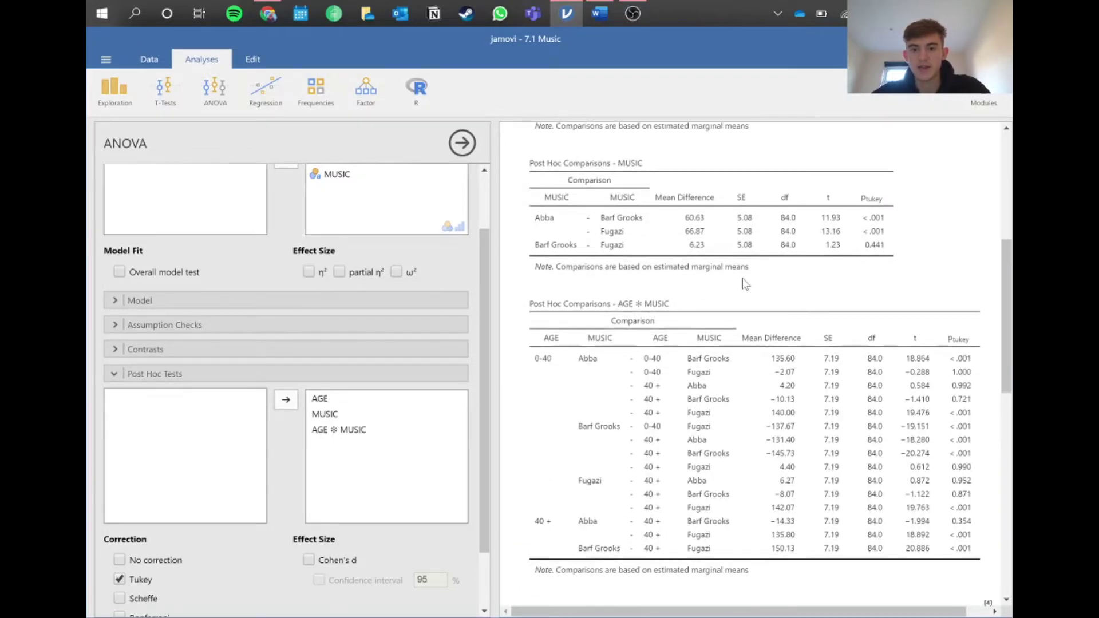
scroll(738, 270, "up", 10)
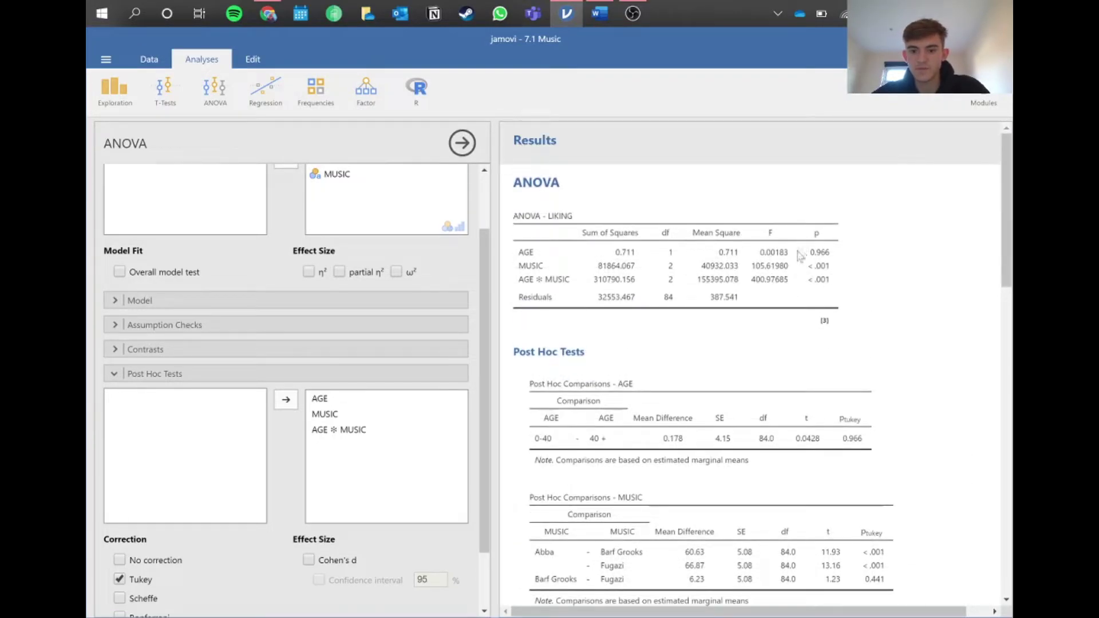
Examine which AGE ✻ MUSIC group pairs differ in the Tukey post hoc table, checking them against the interaction plot.
scroll(760, 363, "down", 12)
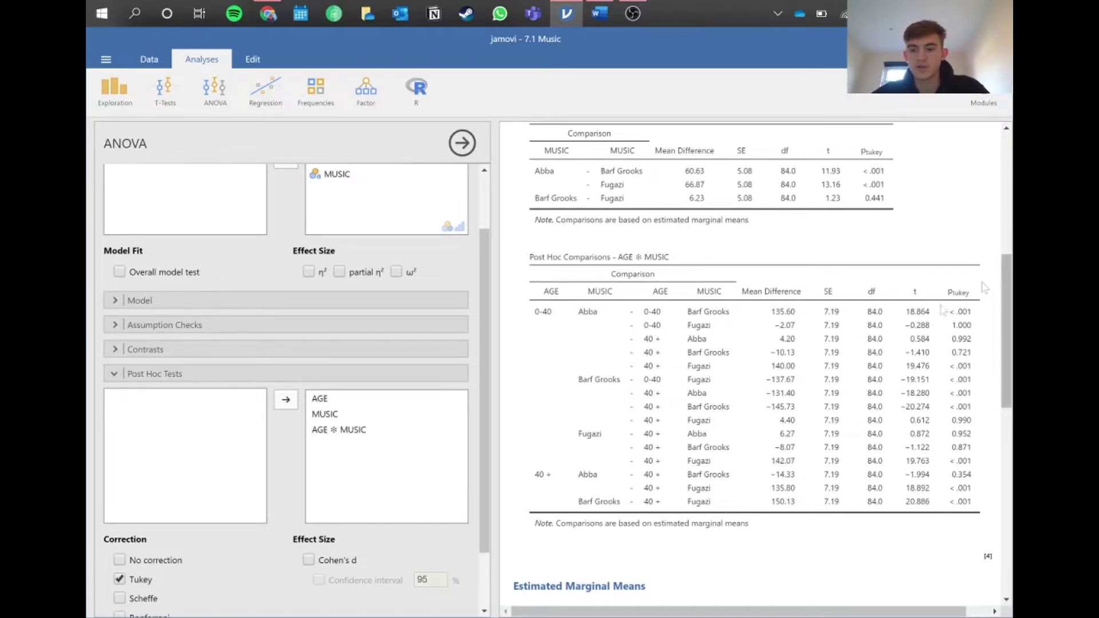
scroll(664, 418, "down", 1)
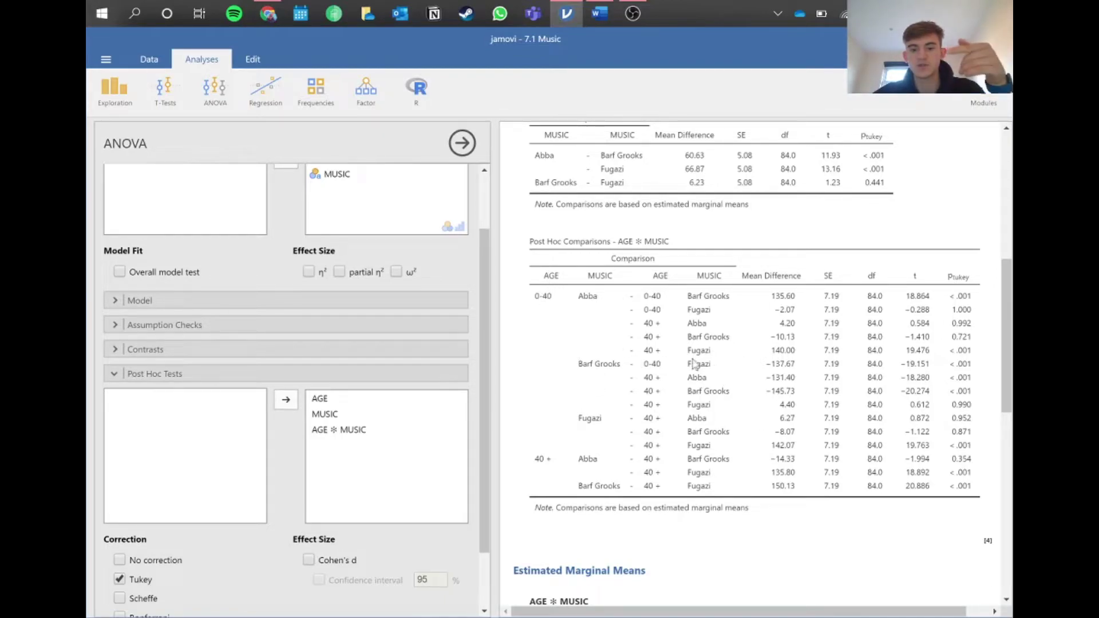
scroll(773, 458, "down", 8)
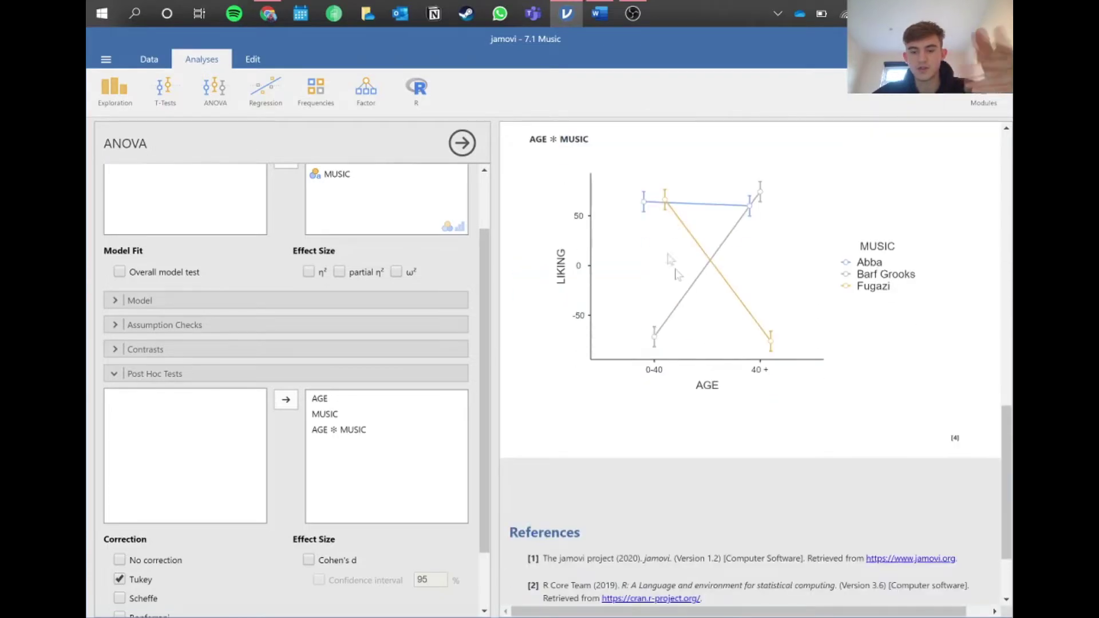
scroll(762, 372, "up", 8)
scroll(756, 372, "down", 2)
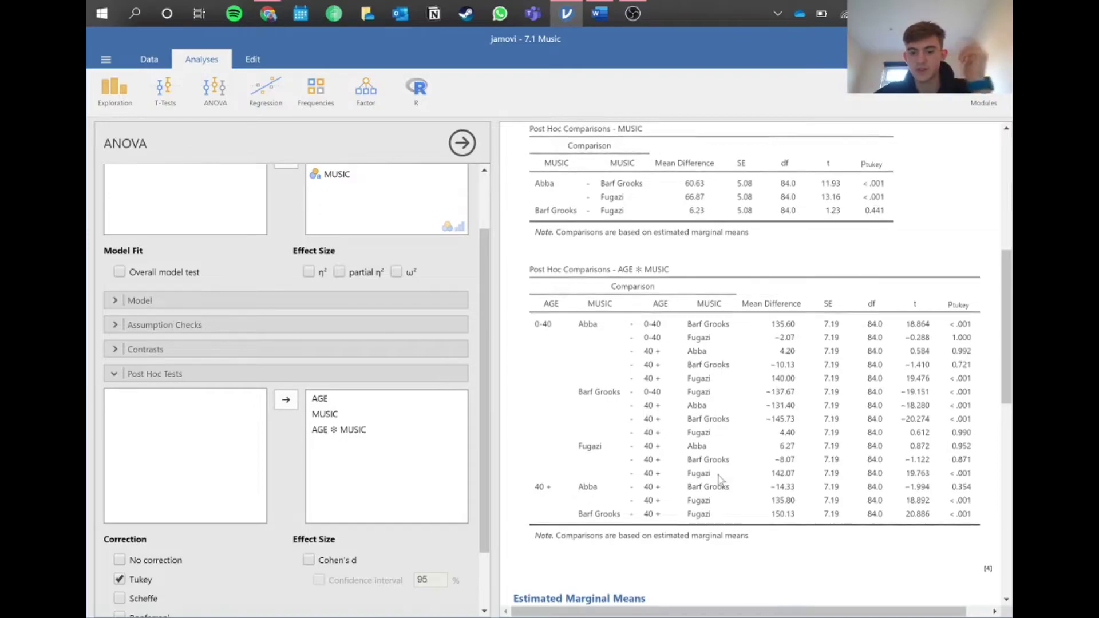
scroll(720, 480, "down", 1)
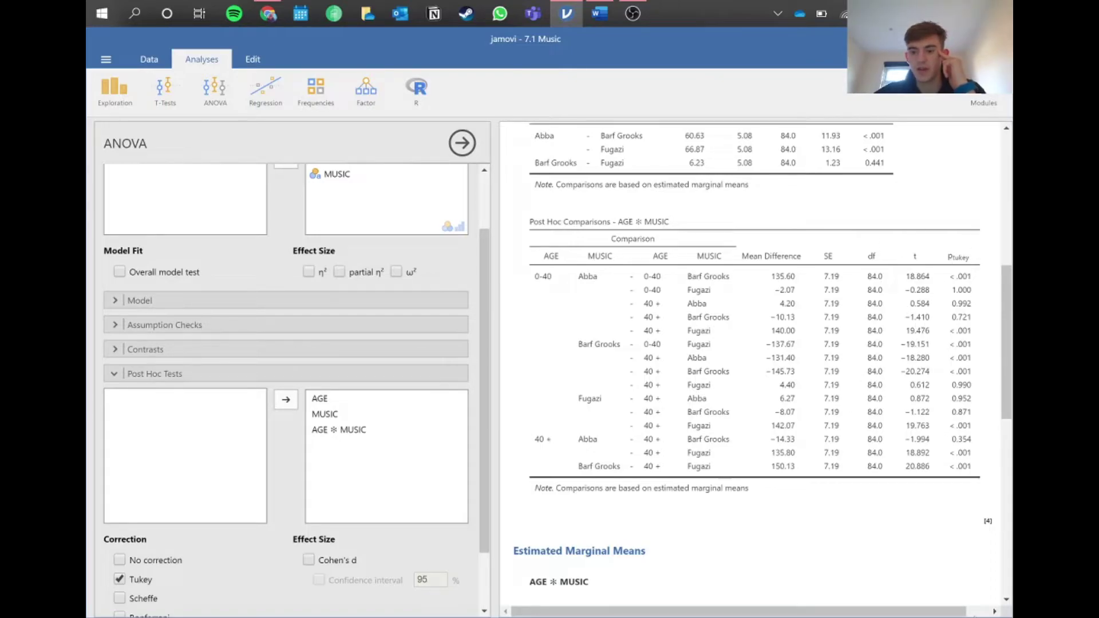
scroll(664, 344, "down", 2)
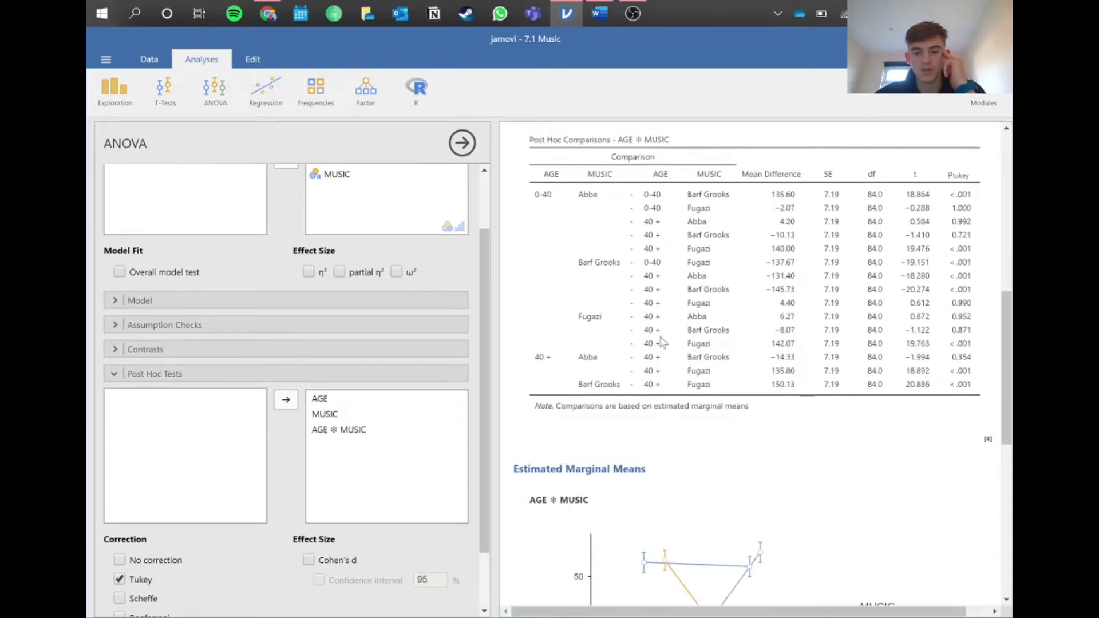
scroll(664, 343, "up", 3)
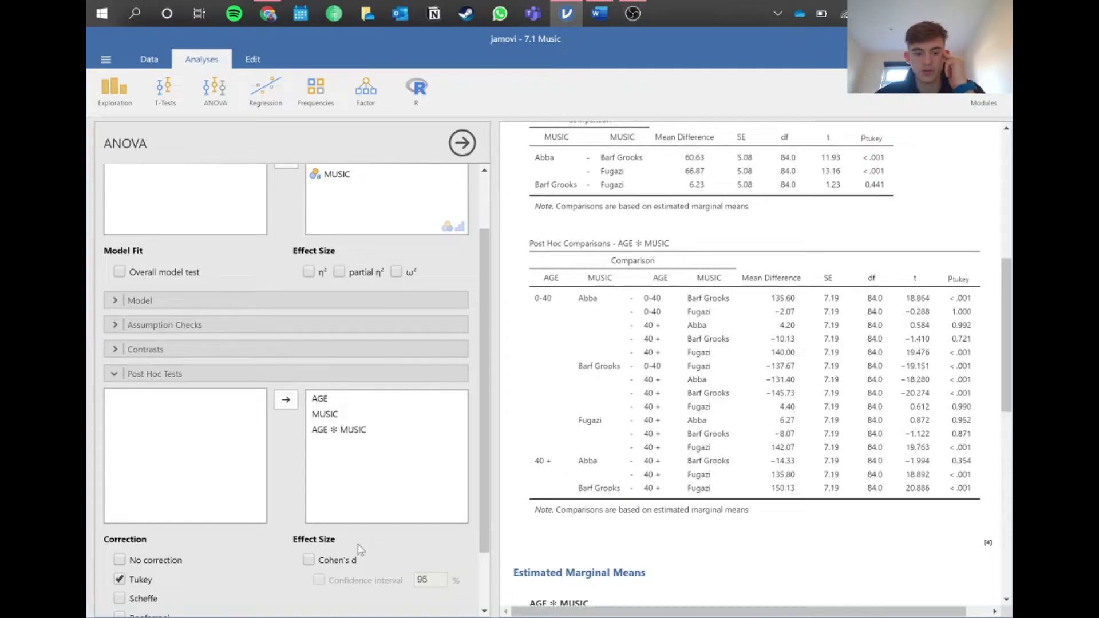
Add Cohen's d effect sizes to the post hoc tests and include marginal means tables for the AGE ✻ MUSIC term.
left_click(309, 560)
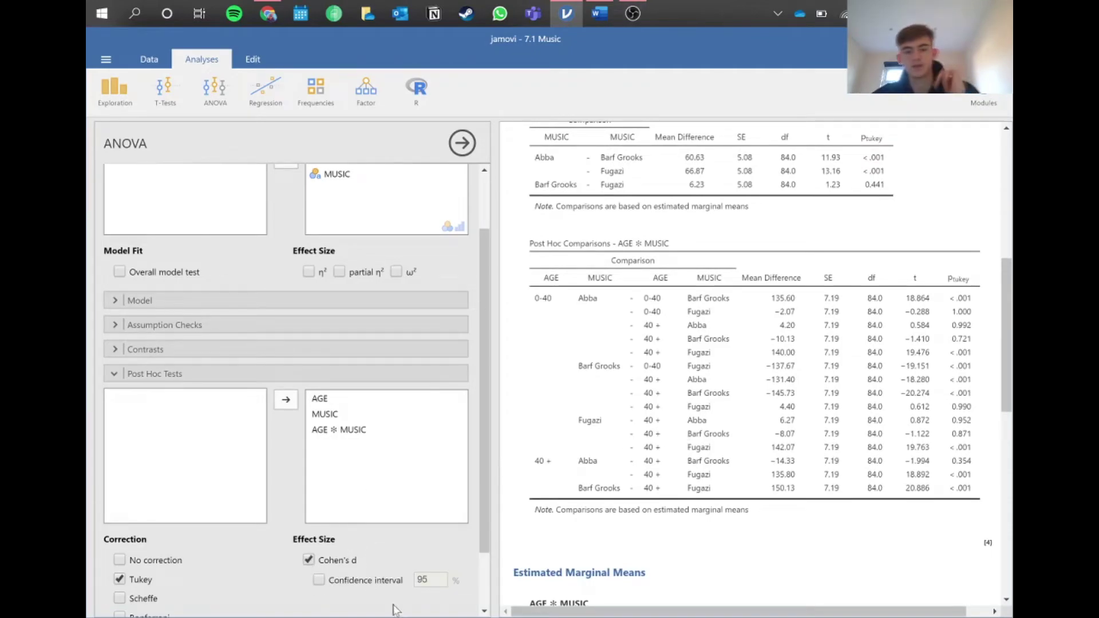
left_click(483, 548)
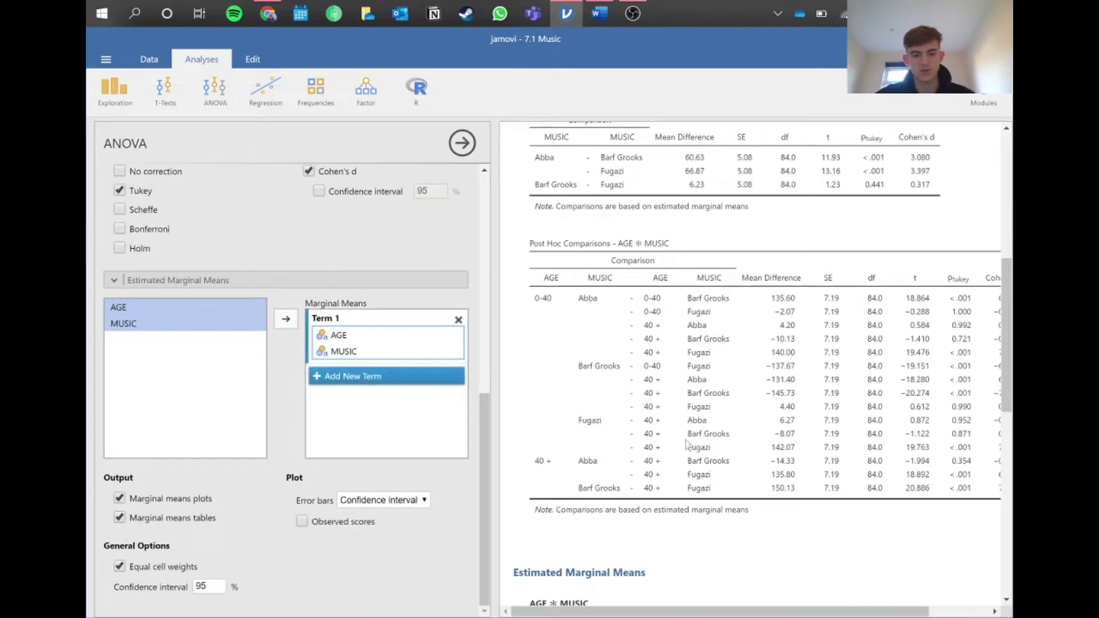
scroll(717, 473, "down", 3)
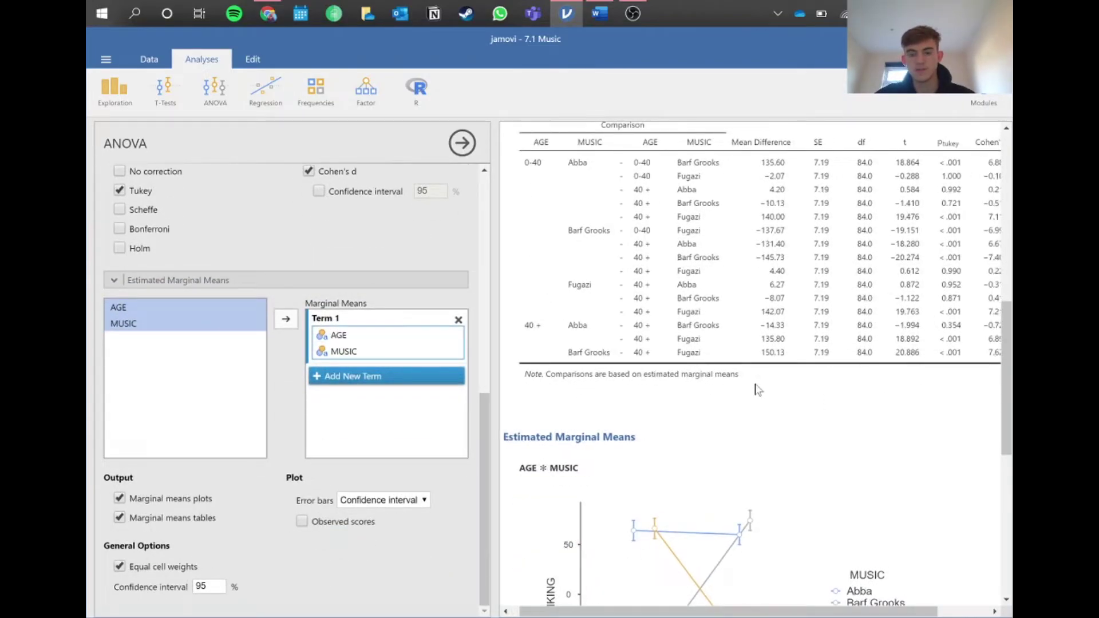
scroll(757, 389, "down", 1)
scroll(844, 343, "up", 4)
scroll(793, 415, "down", 8)
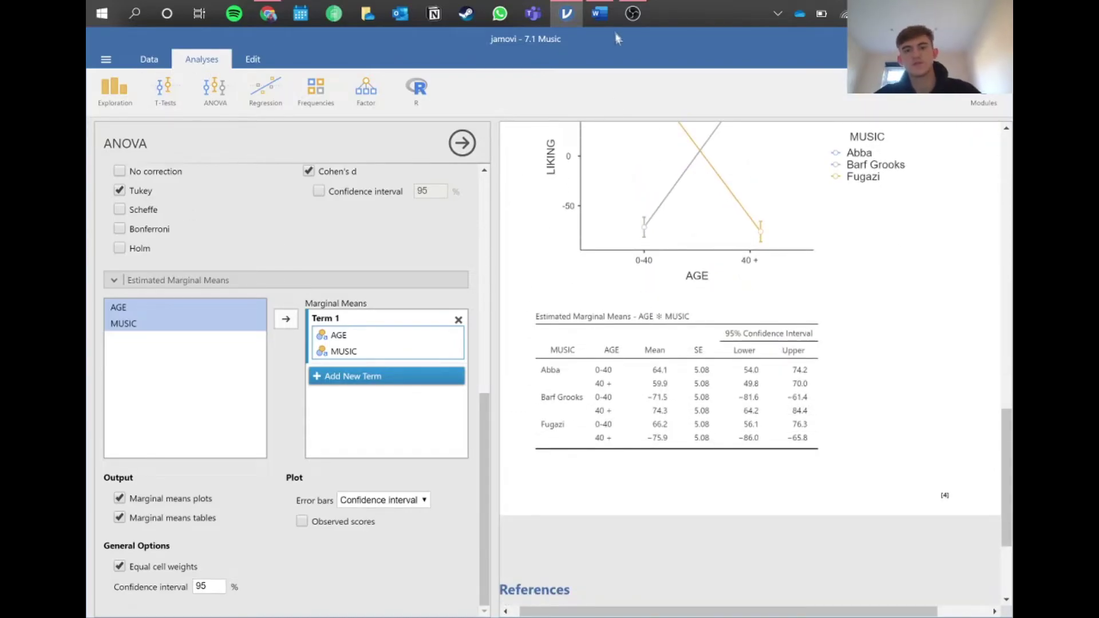
Switch to the Word document to review the written report of the music type effect, and return to jamovi.
left_click(599, 14)
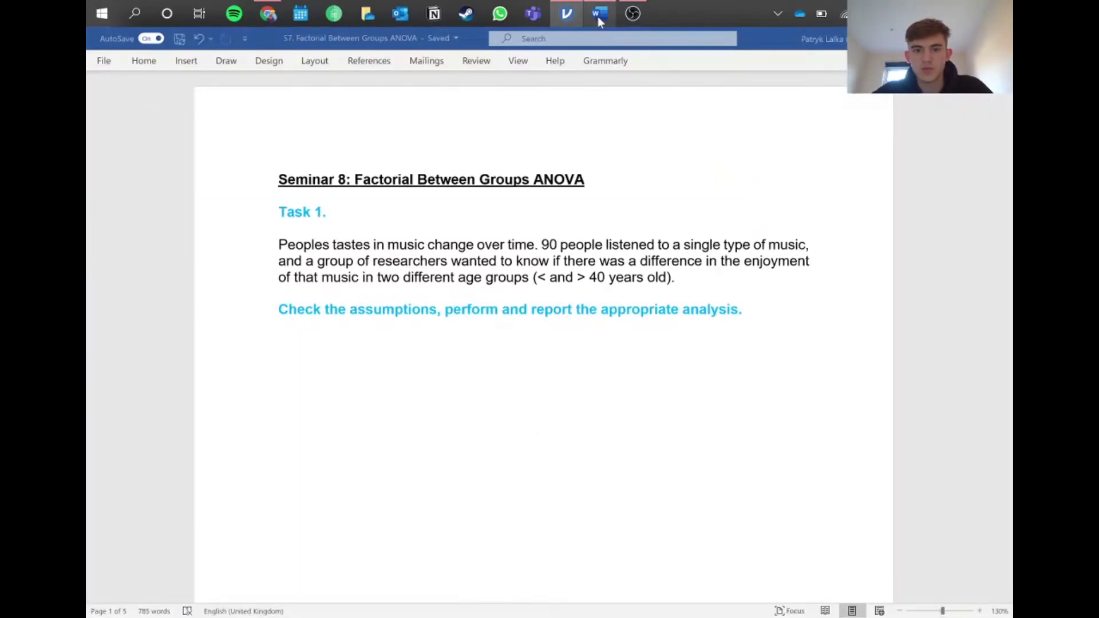
scroll(544, 343, "up", 2)
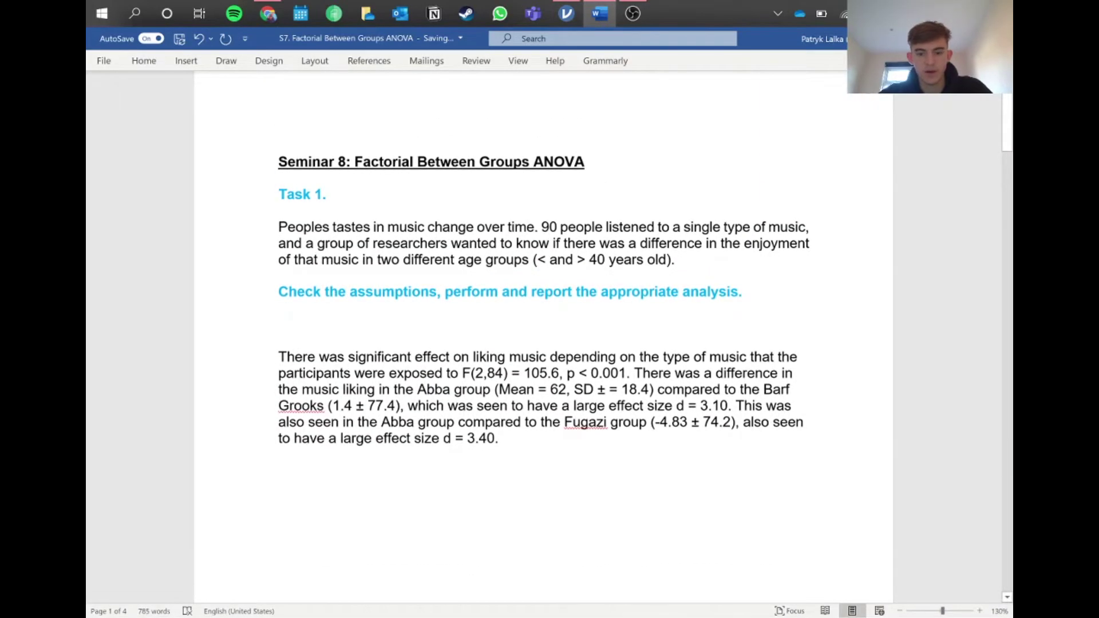
scroll(544, 344, "up", 3)
scroll(544, 343, "down", 2)
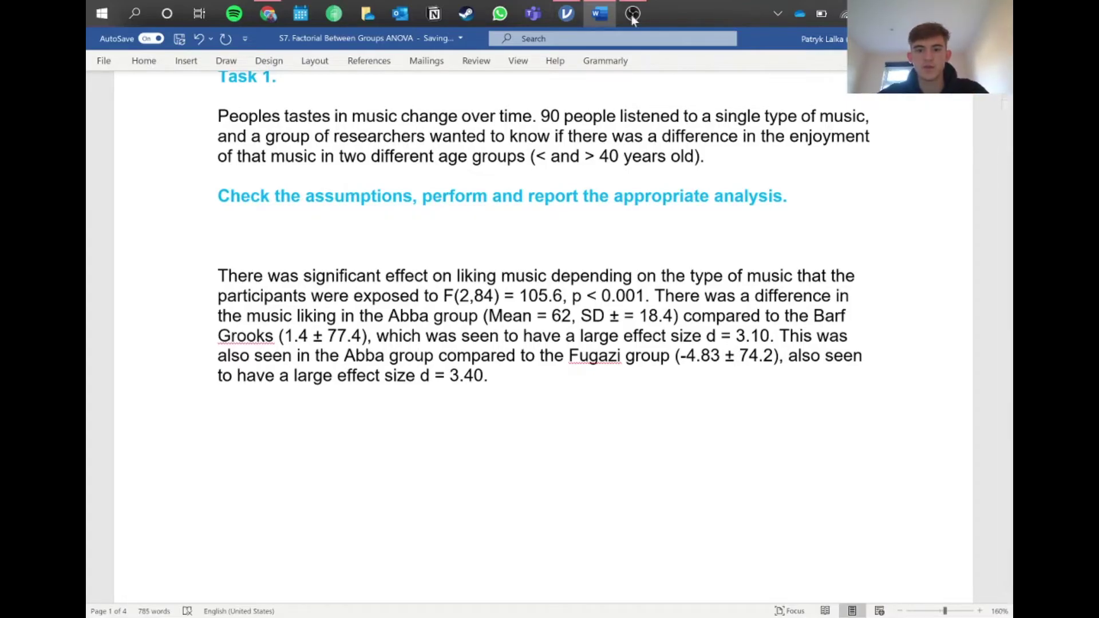
left_click(565, 13)
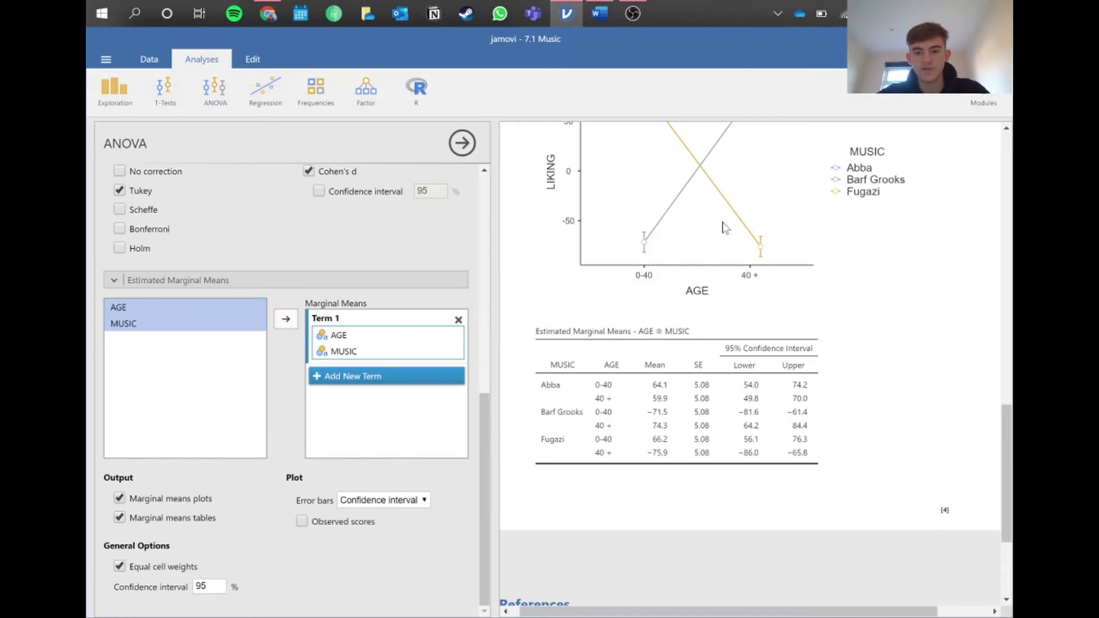